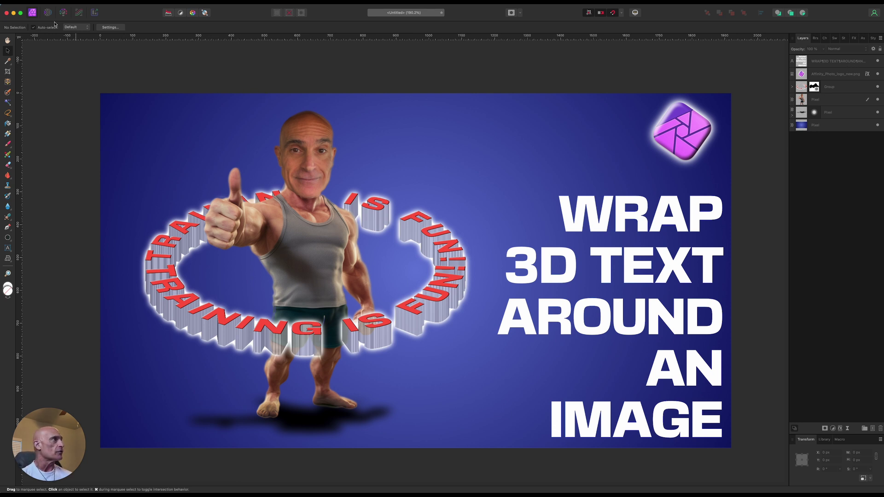
Create a new 1920×1080 document and add an empty pixel layer.
key("super+n")
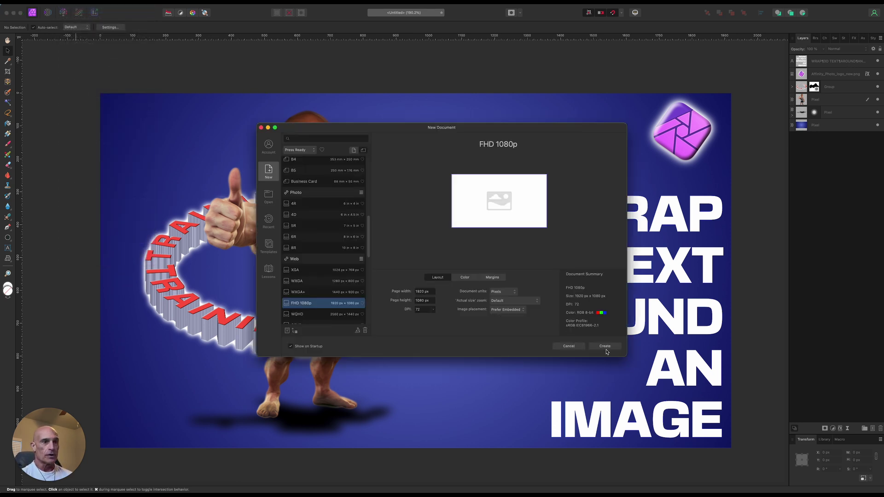
left_click(605, 346)
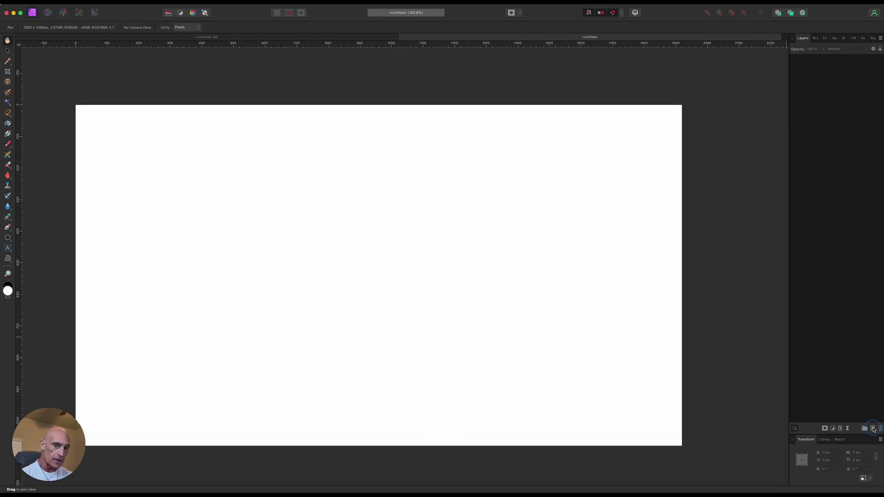
left_click(873, 429)
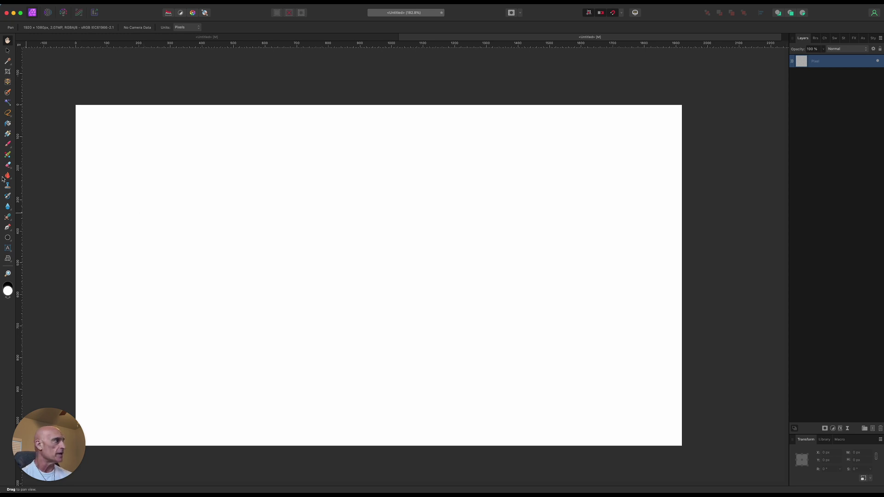
Drag a gradient from the canvas centre toward the top-right, with a navy end colour.
left_click(8, 135)
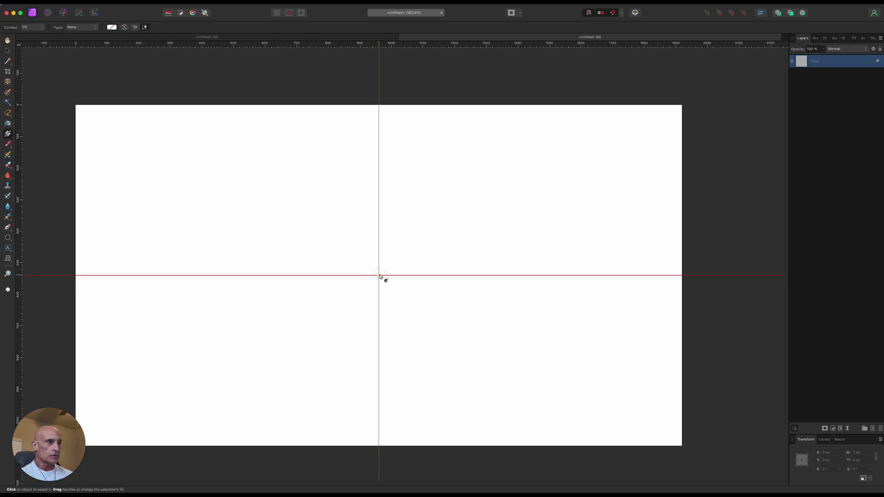
left_click_drag(379, 276, 700, 94)
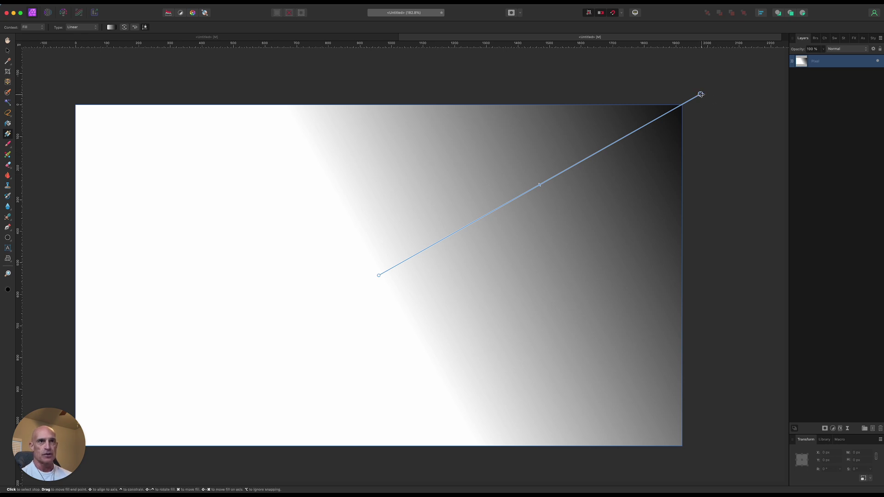
left_click(8, 291)
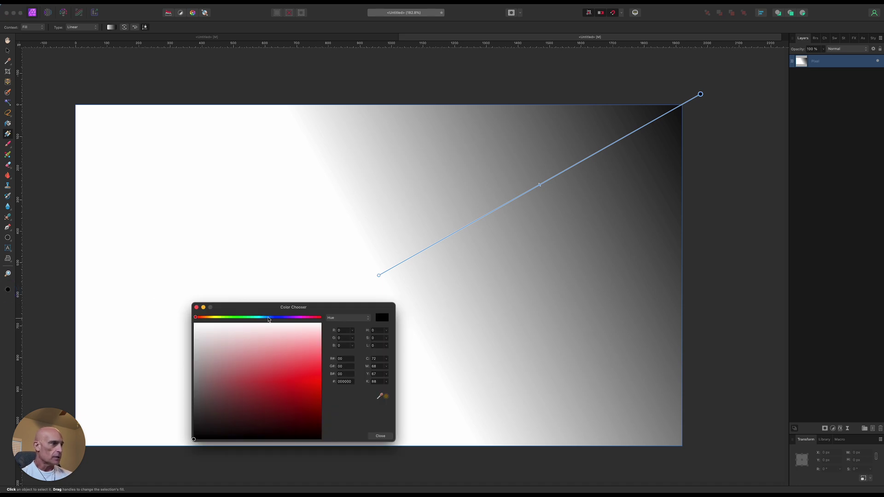
left_click_drag(271, 319, 279, 318)
left_click_drag(309, 403, 307, 409)
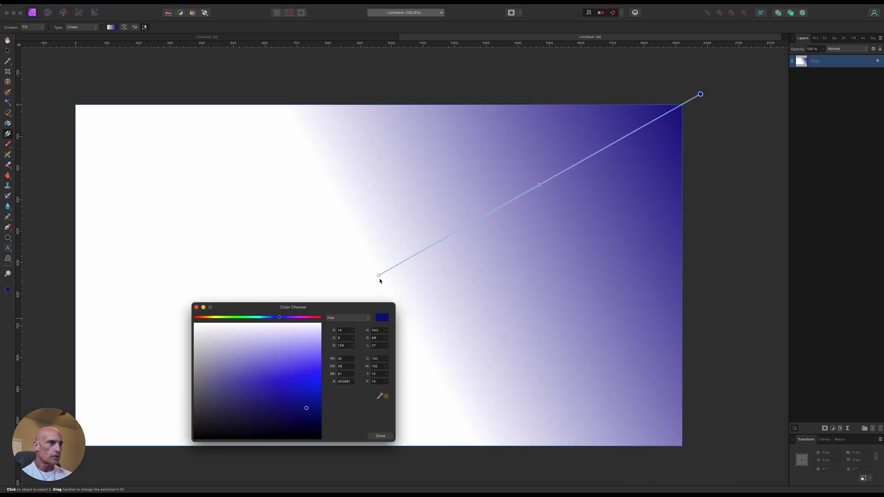
Make the gradient's start colour light blue and change its type to Radial.
left_click(379, 276)
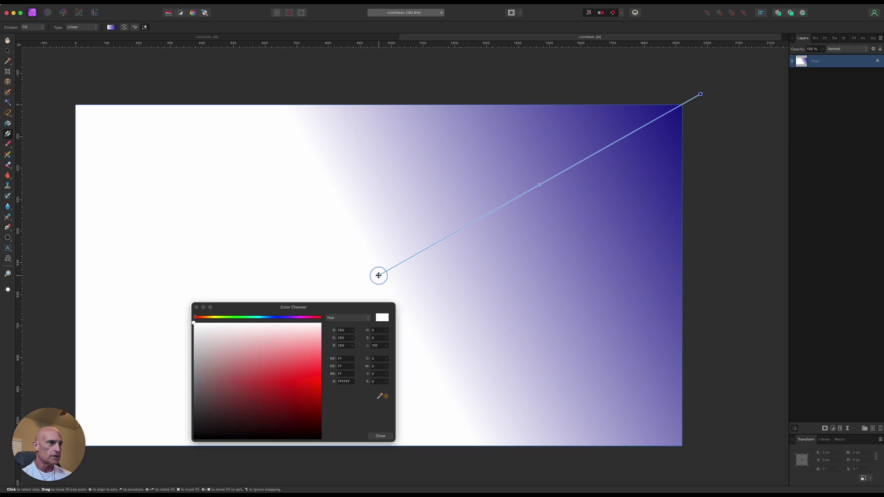
left_click(272, 317)
left_click(288, 349)
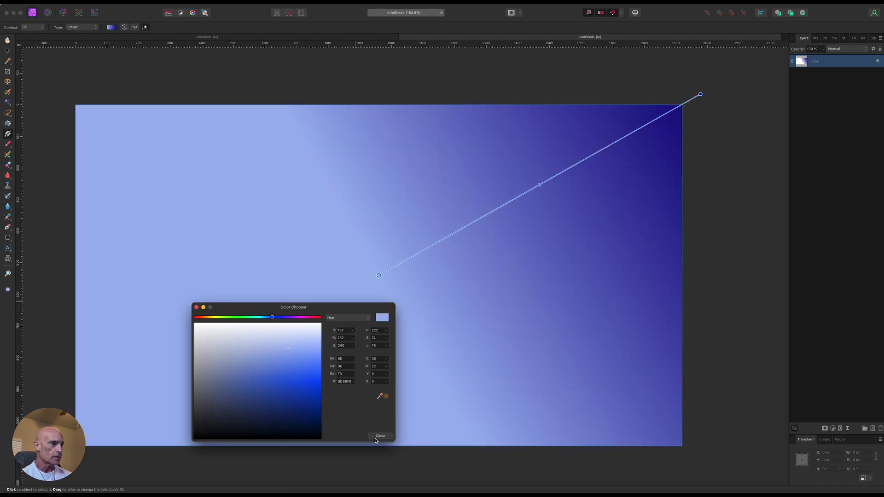
left_click(380, 436)
left_click(76, 27)
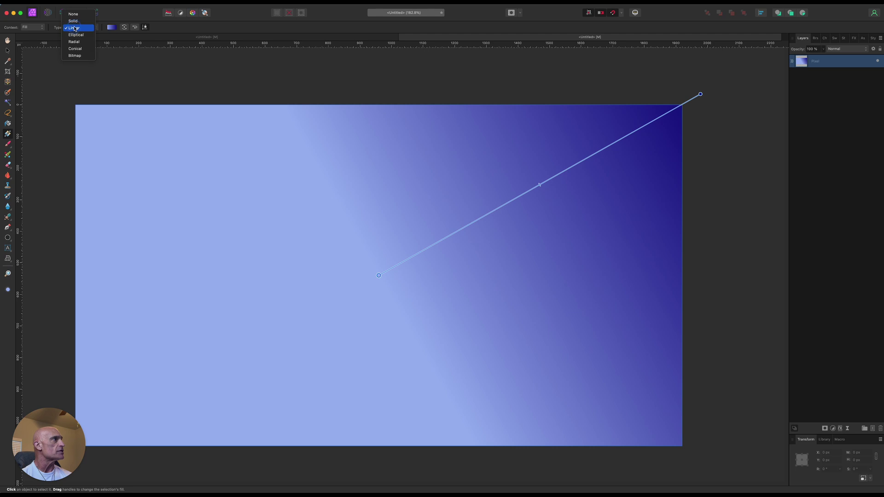
left_click(77, 44)
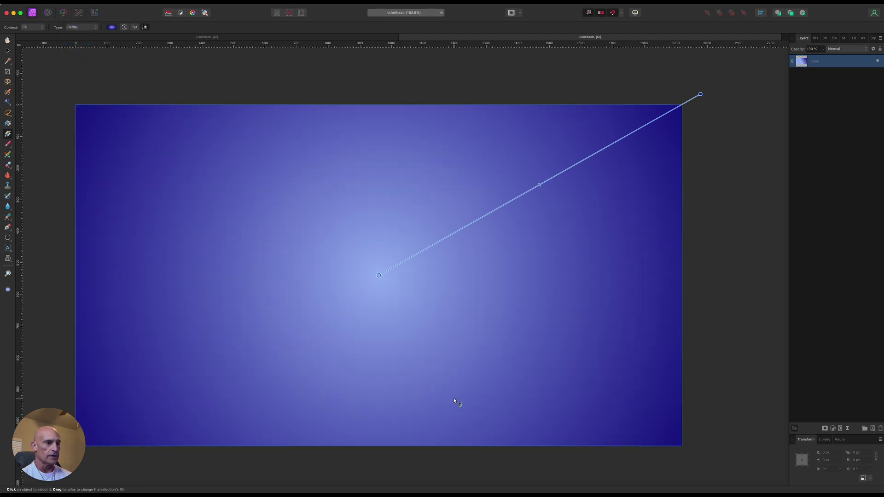
key("v")
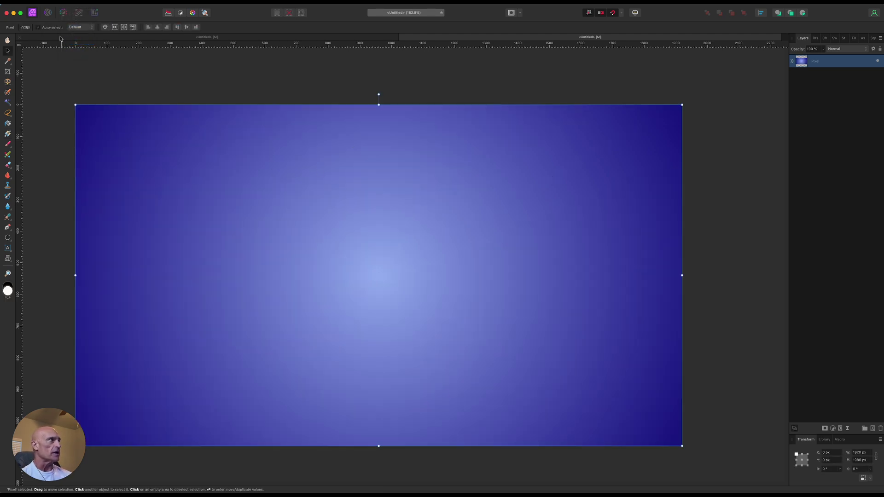
Place thumbsup.png onto the canvas, enlarging it as it is dragged out.
left_click(62, 3)
left_click(83, 199)
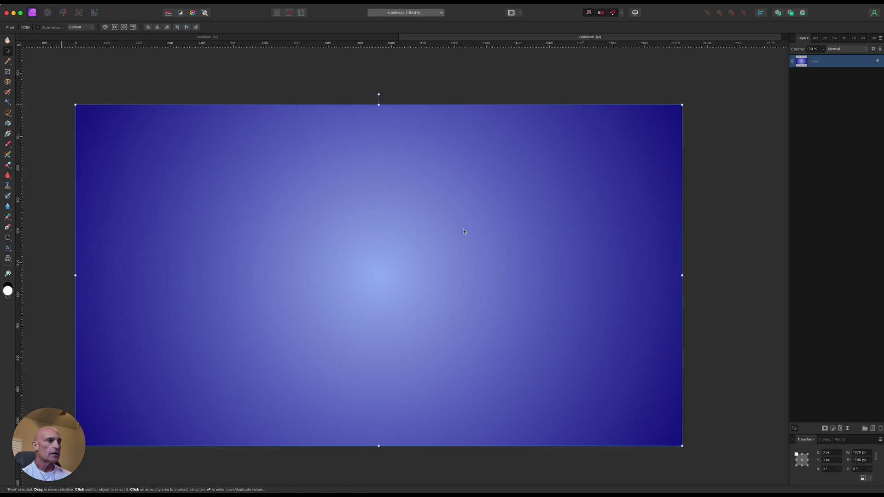
left_click(589, 196)
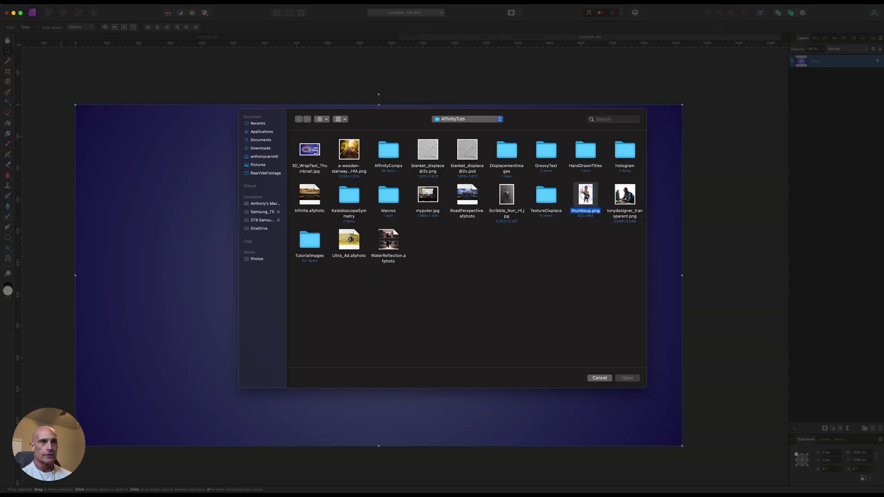
left_click(626, 381)
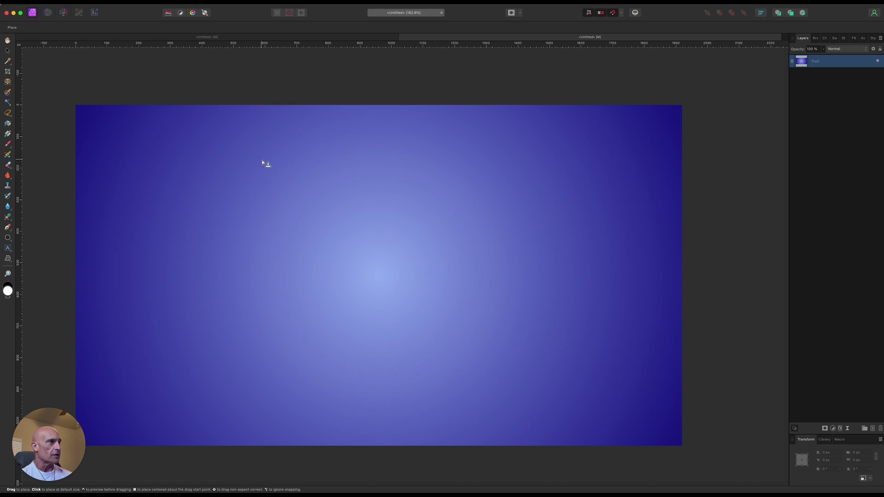
left_click_drag(257, 148, 395, 360)
left_click_drag(455, 323, 589, 359)
Centre the figure, add a horizontal guide across the canvas middle, and deselect.
left_click_drag(364, 321, 384, 300)
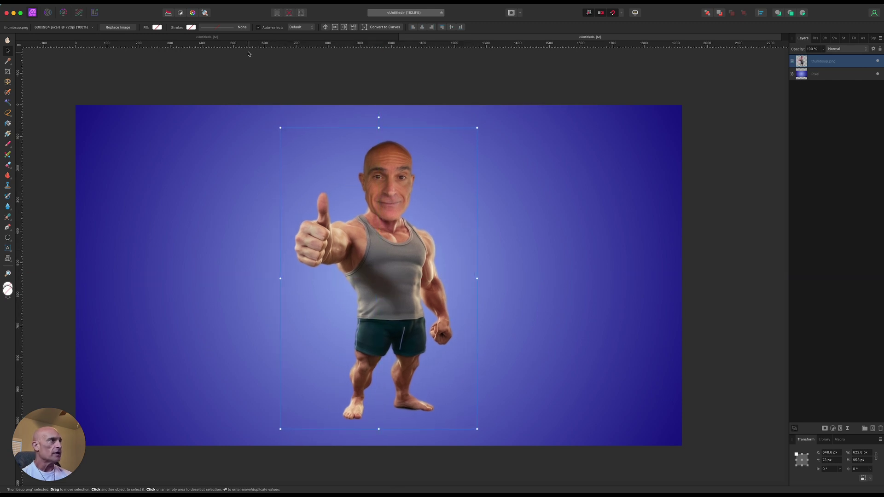
left_click_drag(248, 44, 245, 278)
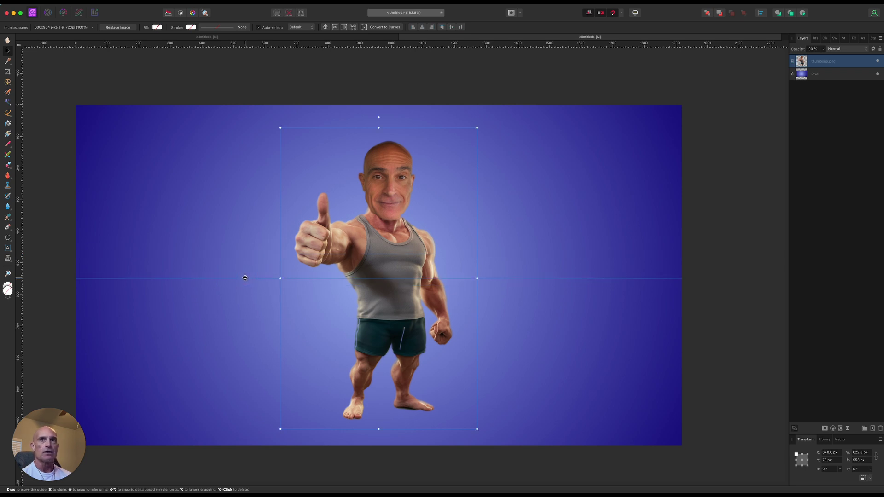
left_click(94, 63)
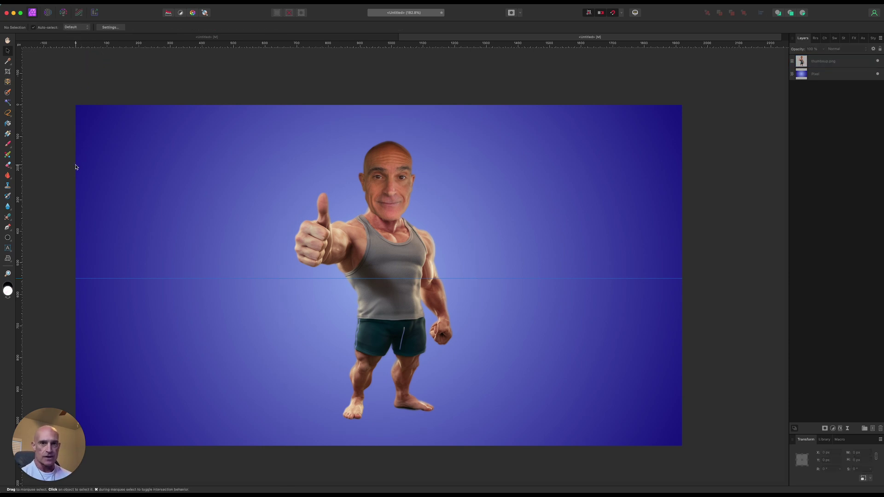
Draw an 815 × 815 px circle from the canvas centre and set its fill to None.
left_click(7, 238)
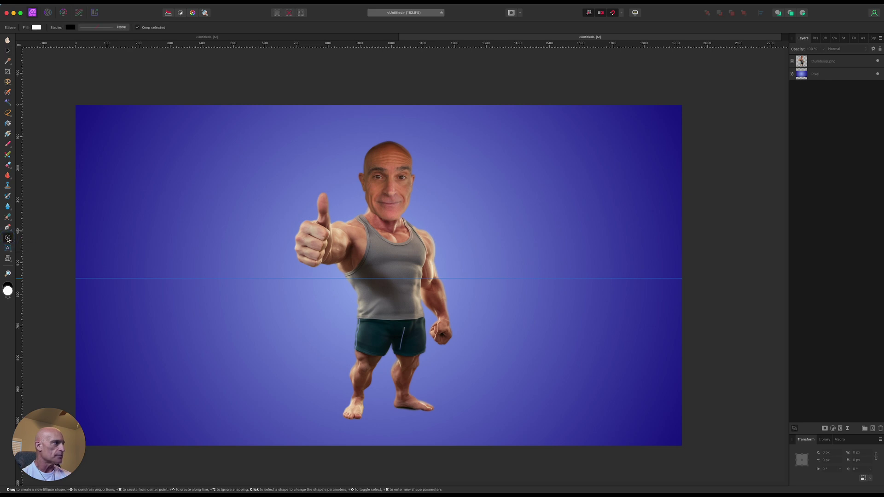
left_click(36, 28)
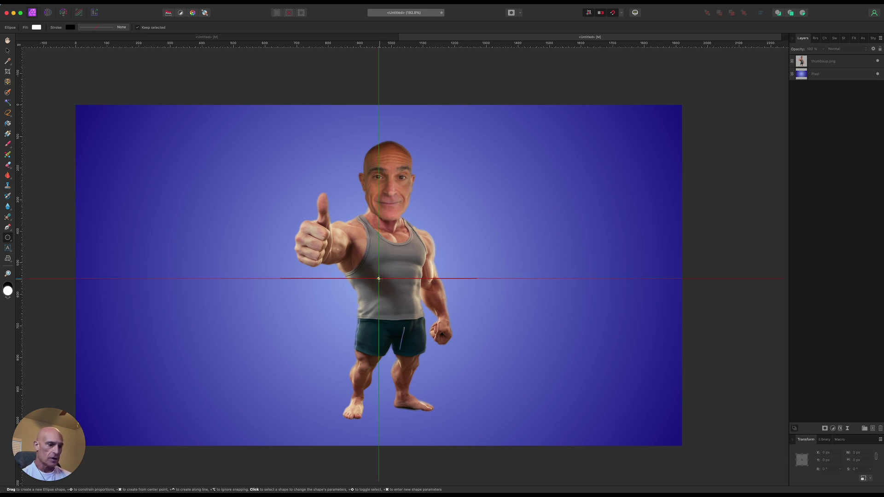
left_click_drag(378, 278, 576, 184)
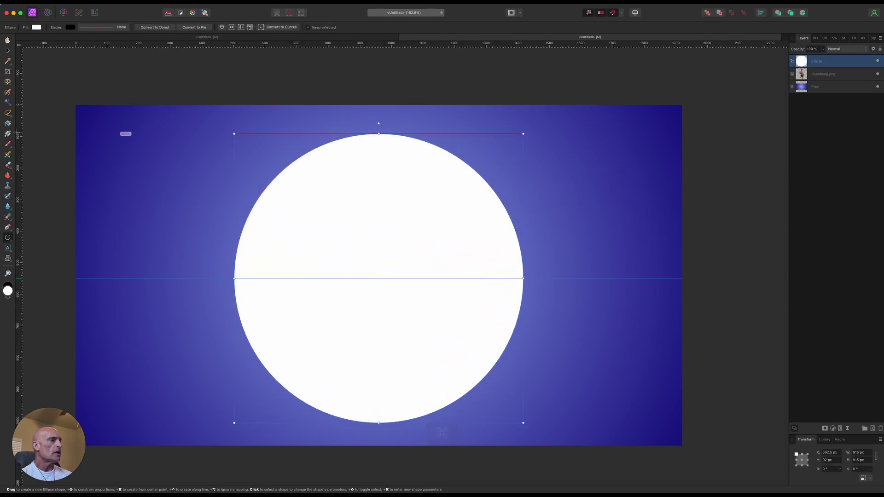
left_click(36, 28)
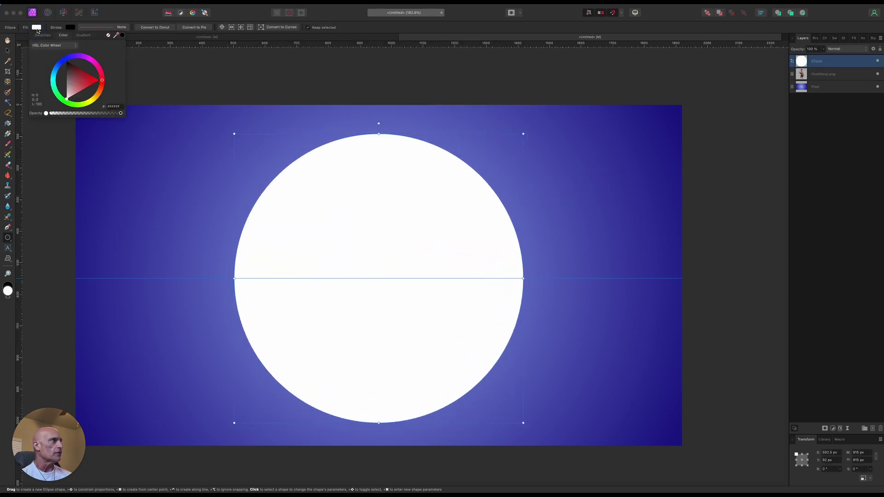
left_click(108, 35)
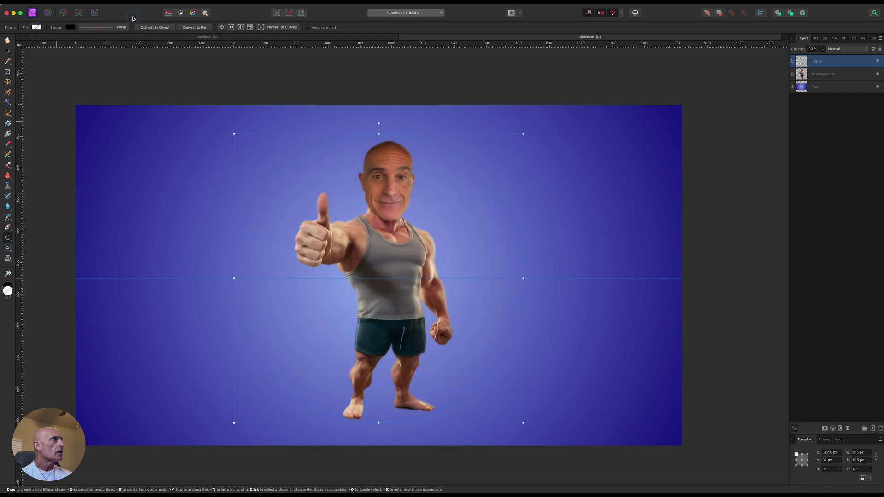
left_click(7, 249)
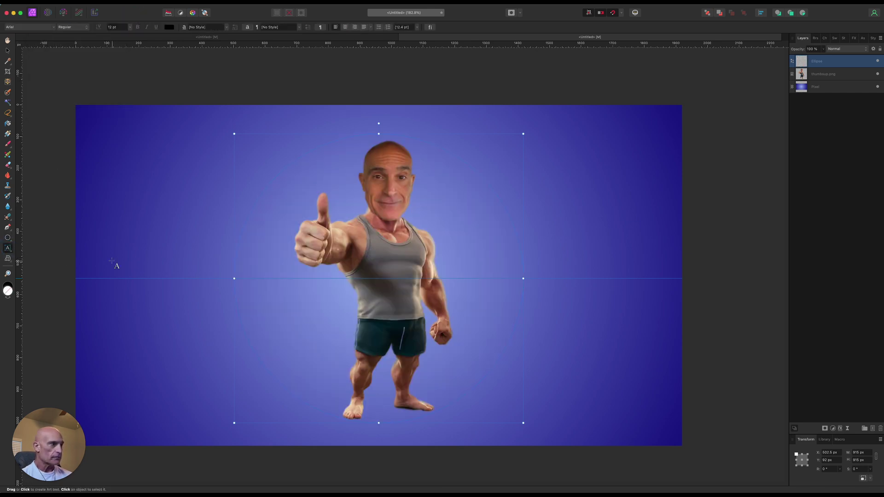
Start path text on the circle in Basement Grotesque at 96 pt.
left_click(235, 276)
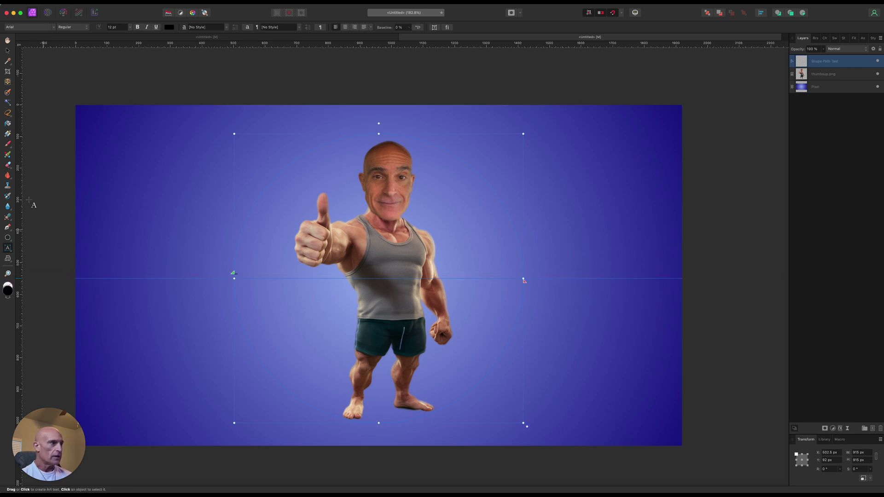
left_click(130, 28)
left_click(119, 188)
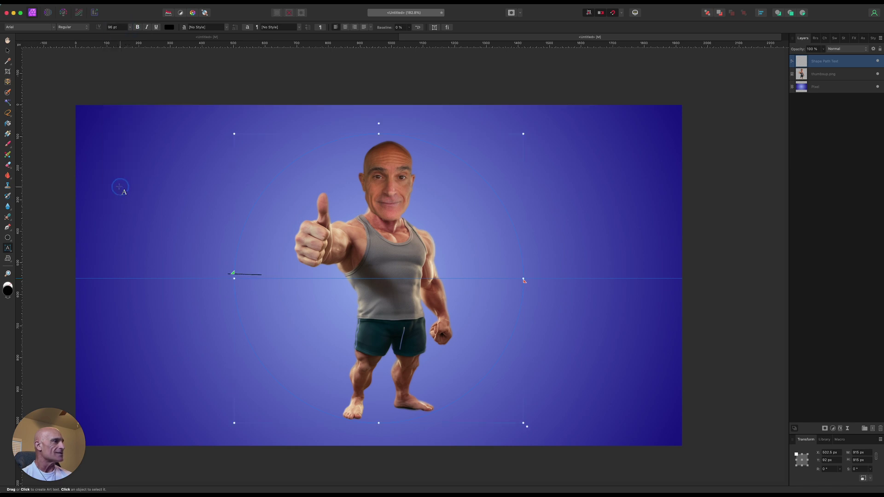
left_click(32, 28)
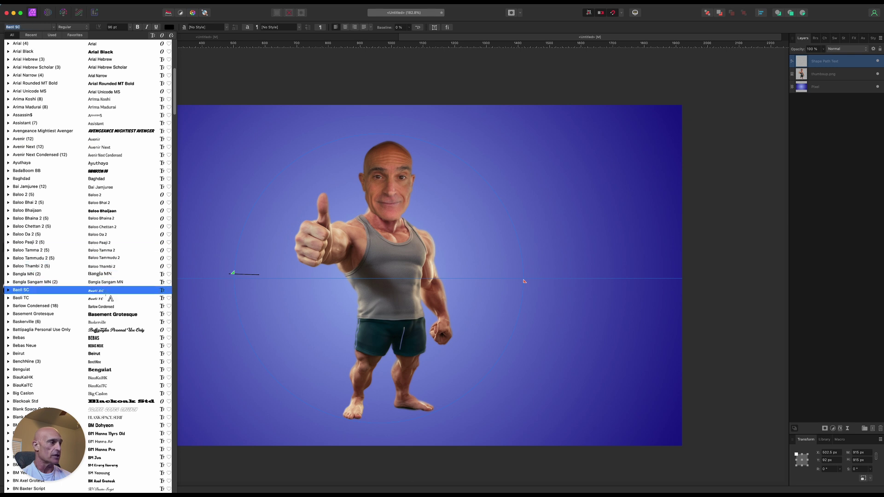
left_click(104, 316)
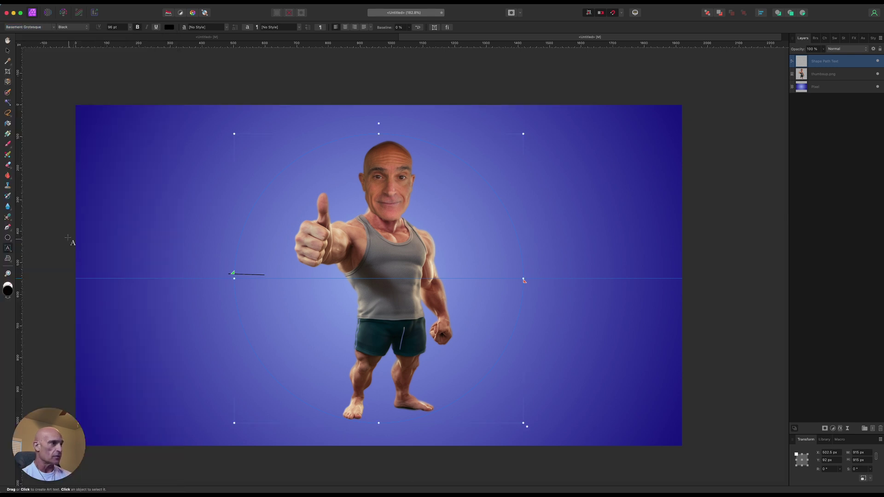
Colour the text white and type 'TRAINING IS FUN!'.
left_click(171, 29)
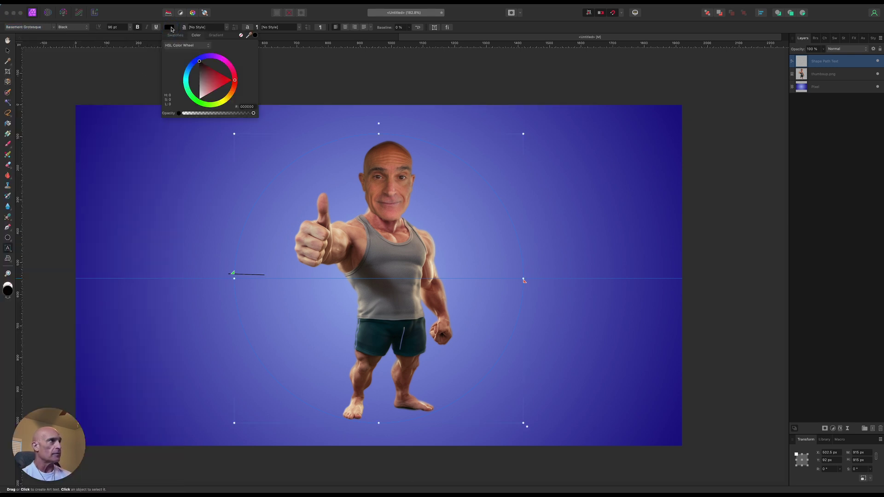
left_click_drag(204, 95, 192, 106)
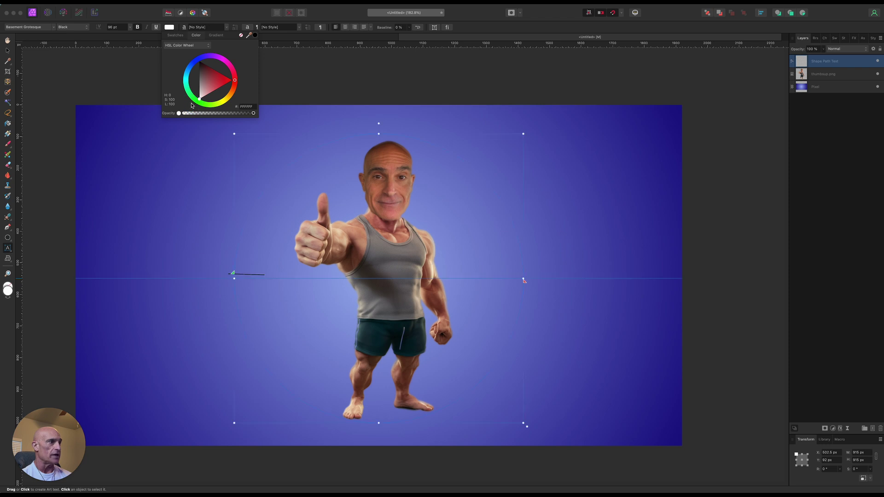
left_click(138, 17)
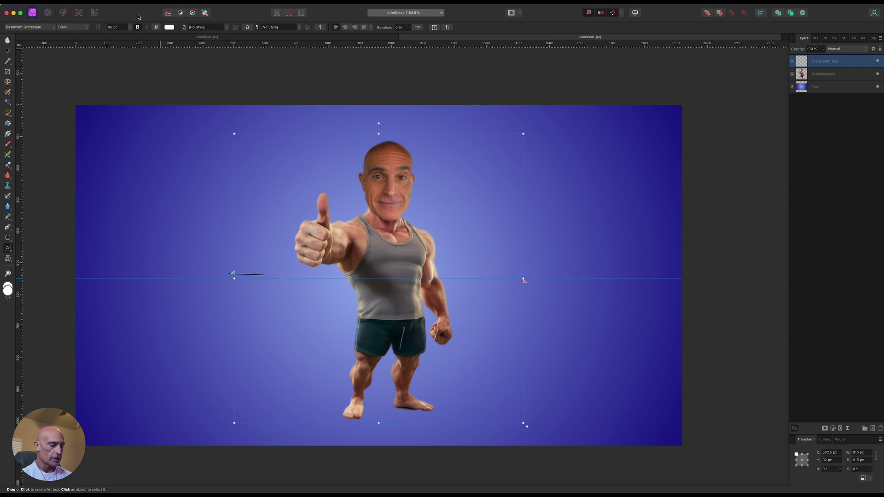
type("TRA")
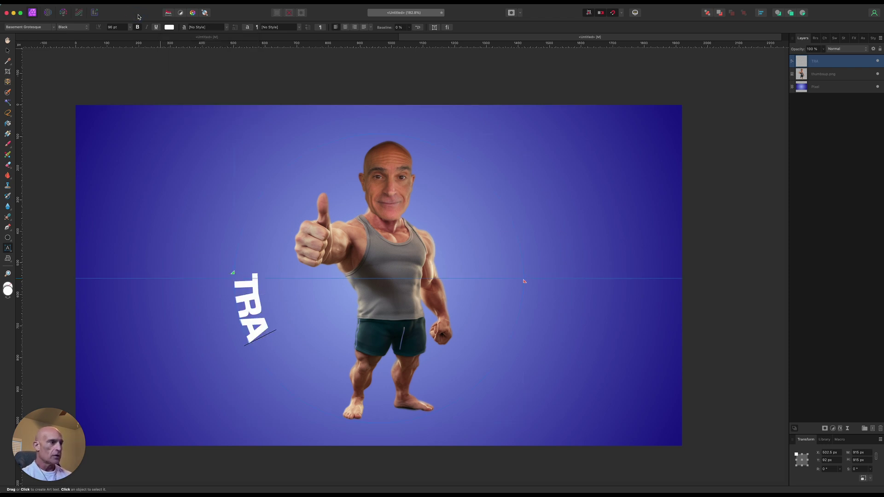
type("INING IS F")
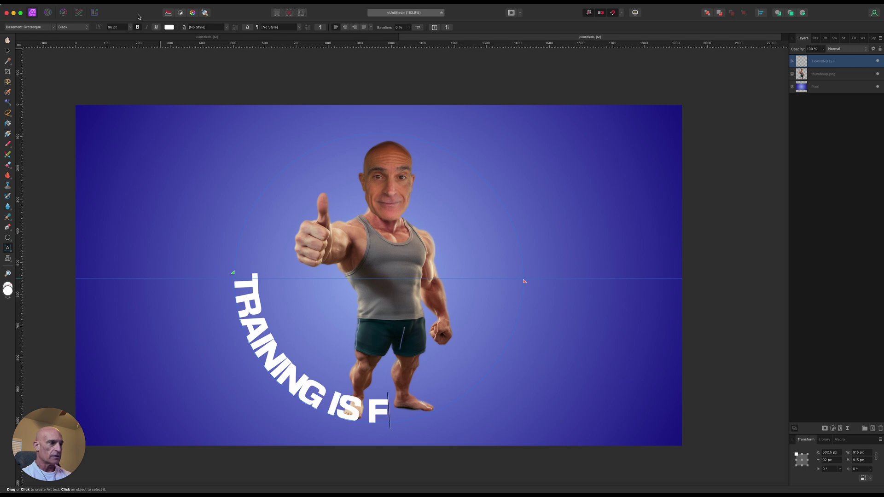
type("UN!")
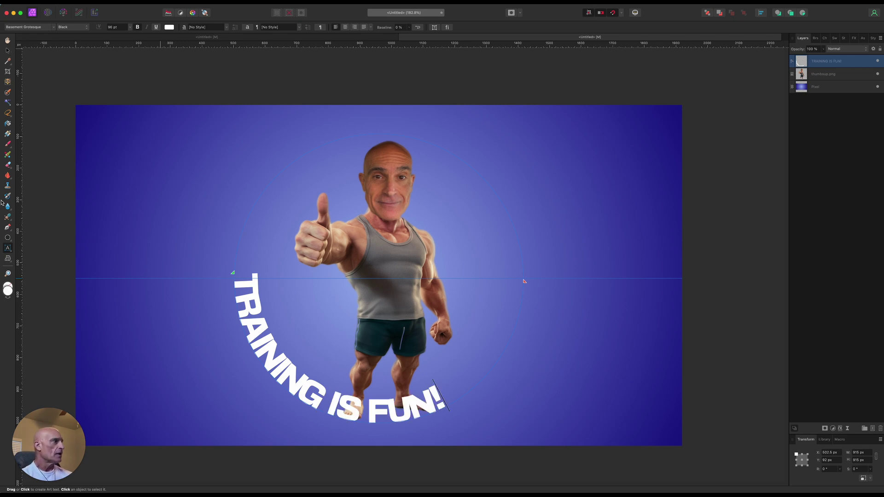
Select the curved text, widen its tracking with five Option+Right steps, and shift the path start.
left_click_drag(444, 401, 238, 283)
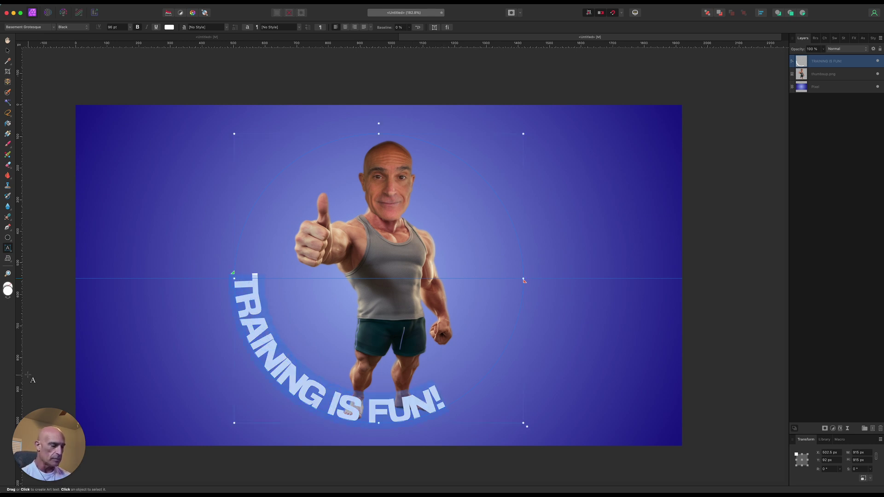
key("alt")
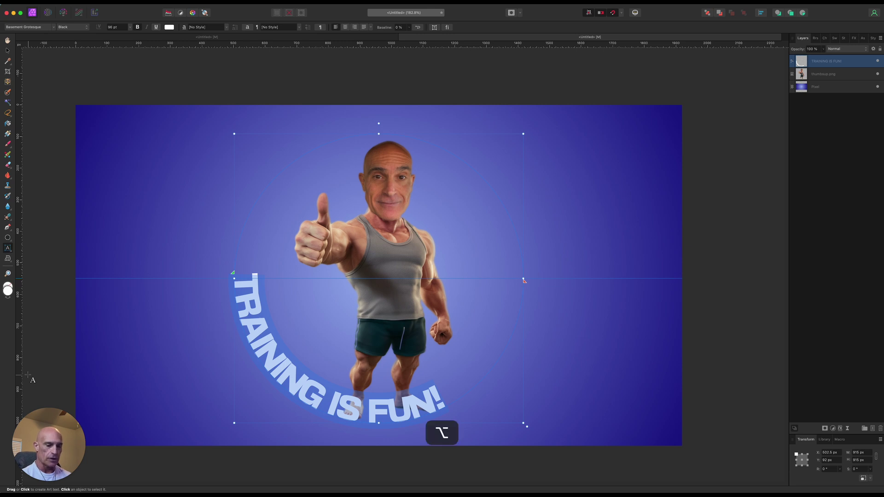
key("alt+Right")
key("alt+Right")
key("alt+Right")
key("alt+Right")
key("alt+Right")
key("alt+Right")
key("alt+Right")
key("alt+Right")
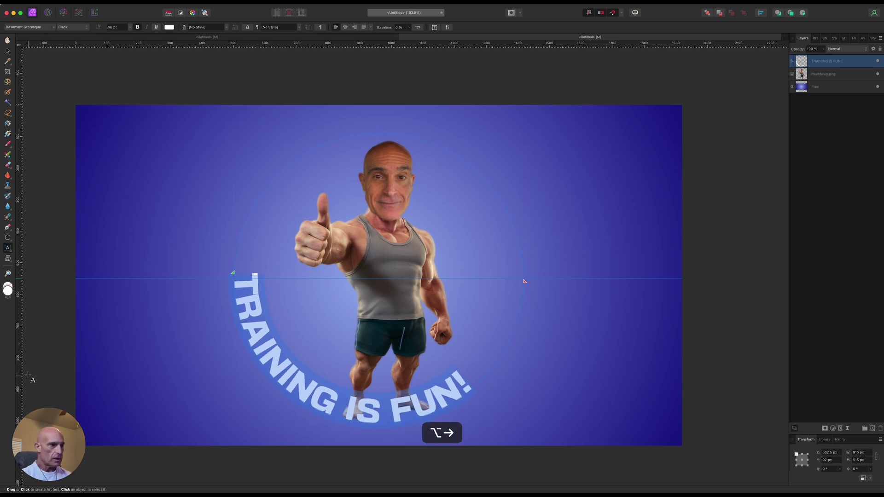
key("alt+Right")
key("alt+Right")
key("alt+Right")
key("alt+Right")
key("alt+Right")
key("alt+Right")
key("alt+Right")
key("alt+Right")
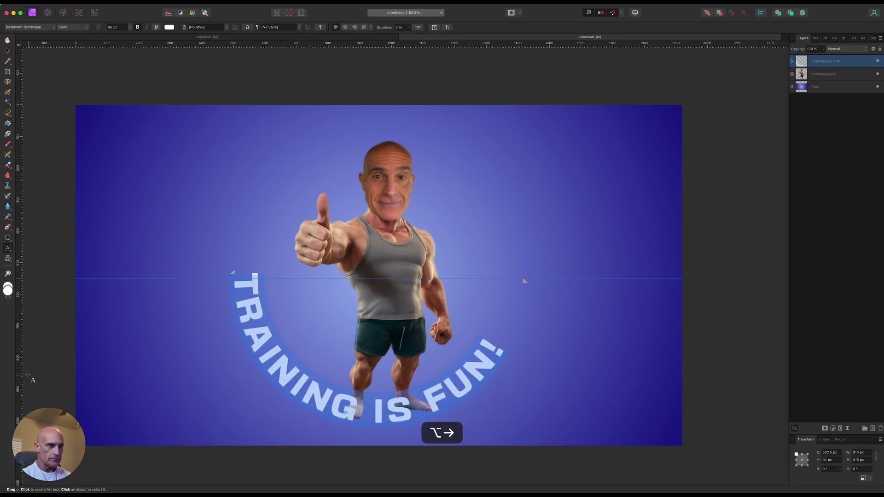
key("alt+Right")
key("alt+Right")
key("alt+Right")
key("alt+Right")
key("alt+Right")
key("alt+Right")
key("alt+Right")
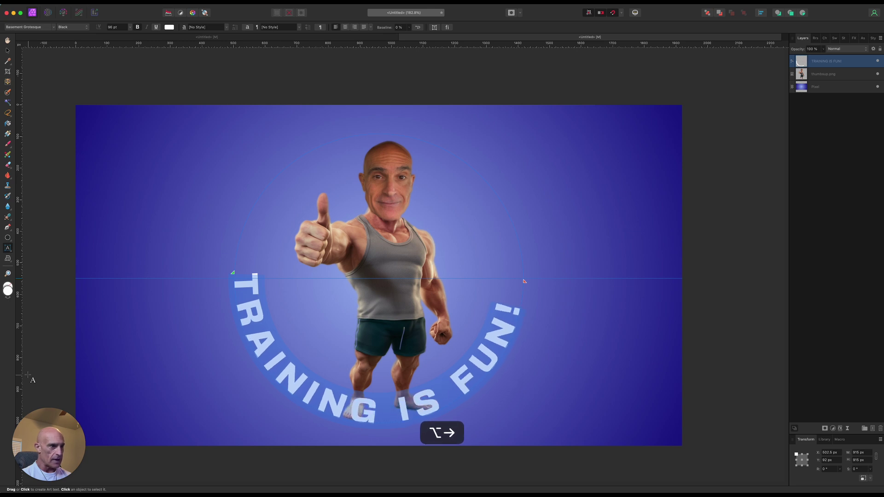
key("alt+Right")
key("alt+Right")
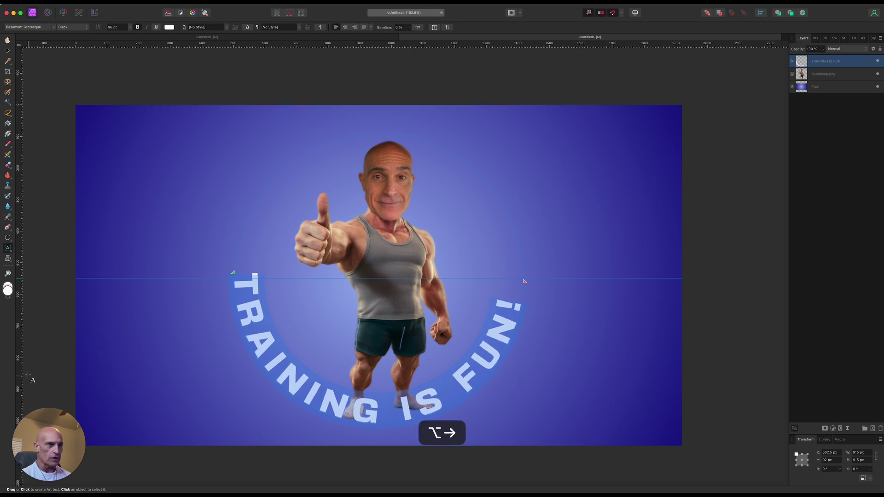
key("alt+Right")
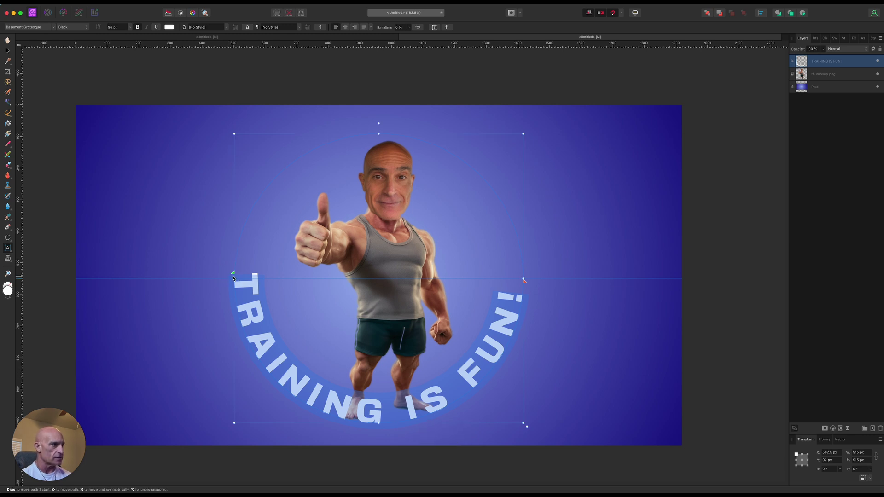
left_click_drag(234, 275, 225, 283)
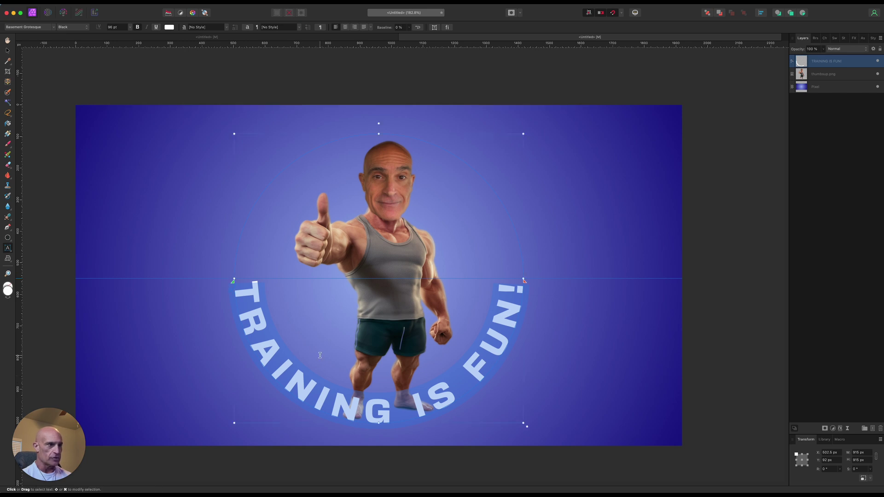
left_click(7, 50)
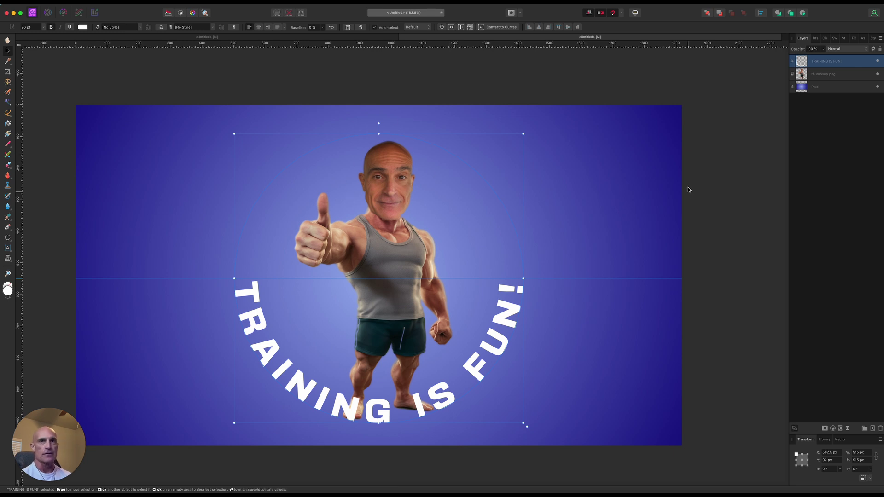
Duplicate the text layer and slide the copy's path start round to the circle's top.
right_click(828, 63)
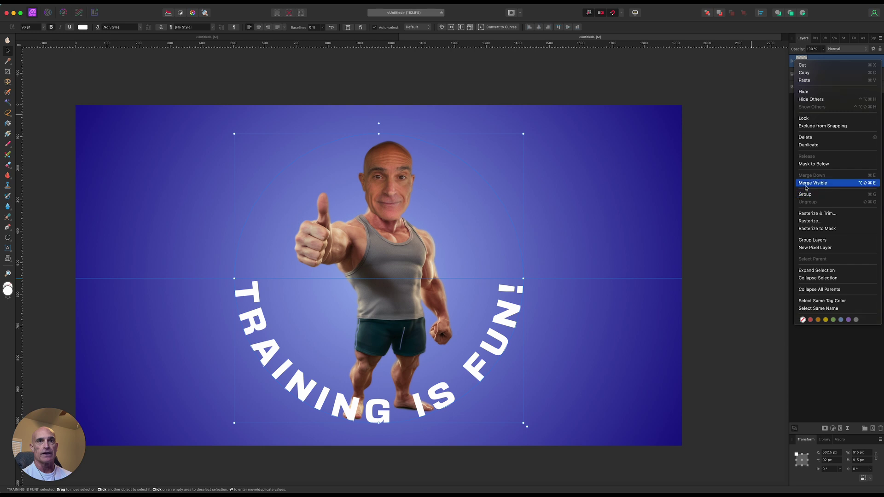
left_click(808, 145)
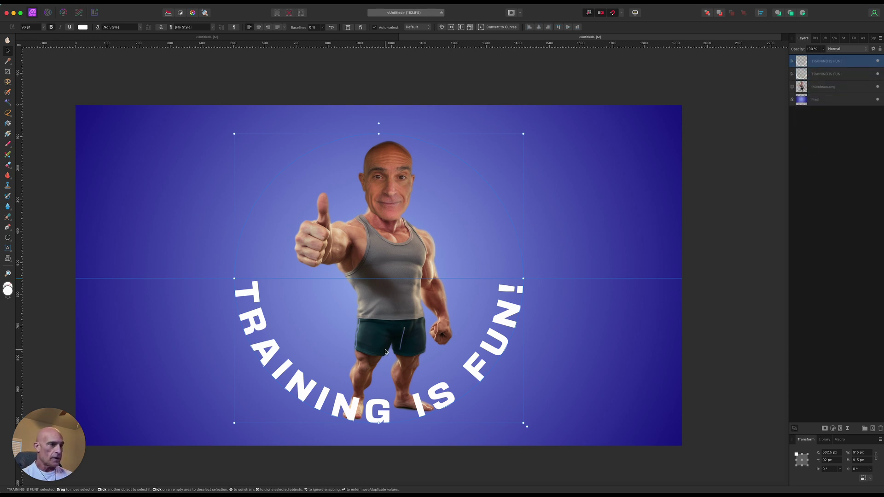
left_click(8, 249)
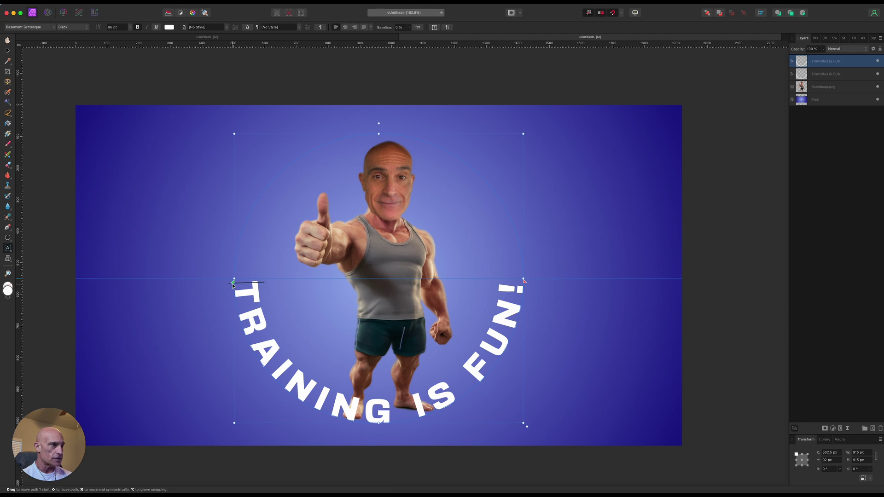
left_click_drag(233, 284, 472, 289)
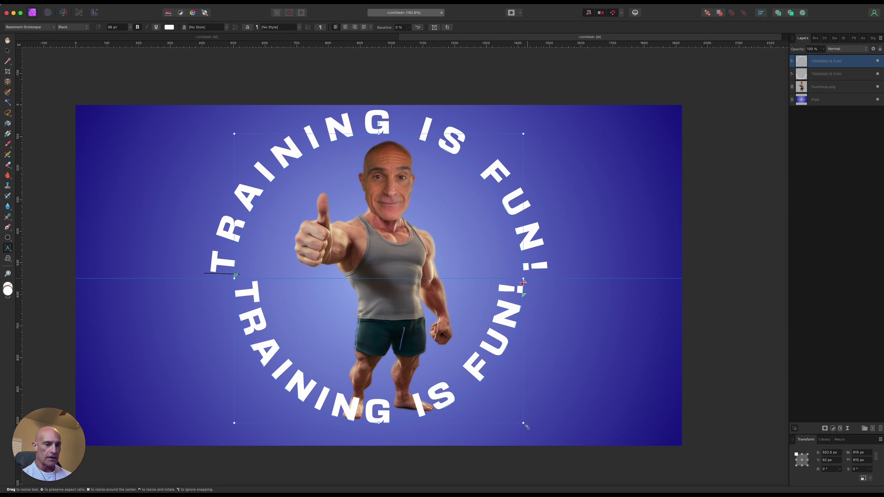
Shrink the copy's circle to 767 px and raise its font size to 83 pt.
left_click_drag(526, 426, 494, 413)
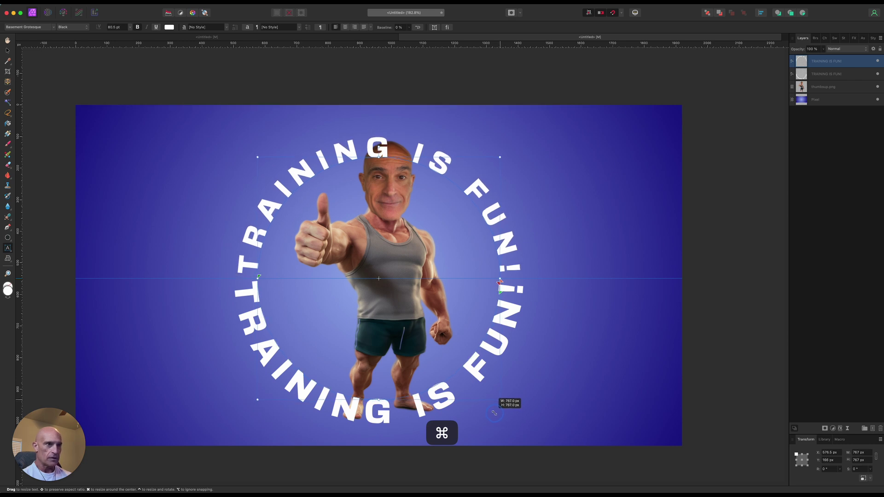
left_click_drag(494, 413, 494, 413)
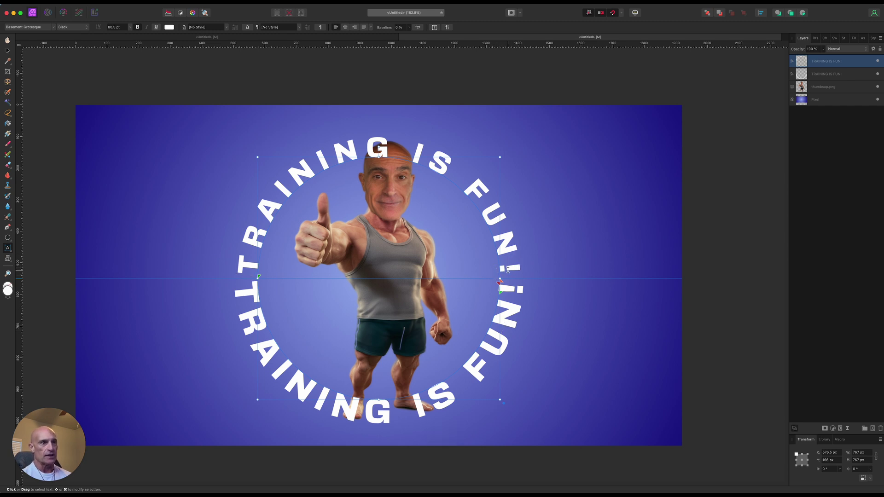
left_click_drag(507, 268, 498, 236)
key("super+a")
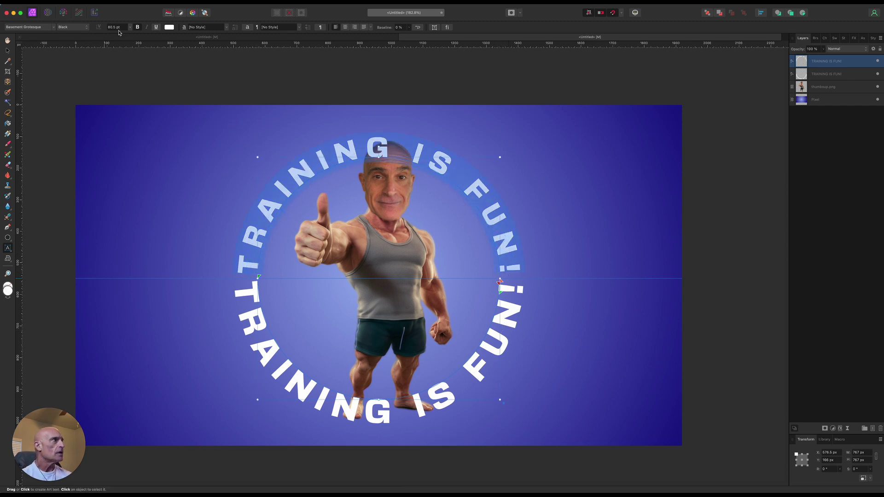
left_click(120, 27)
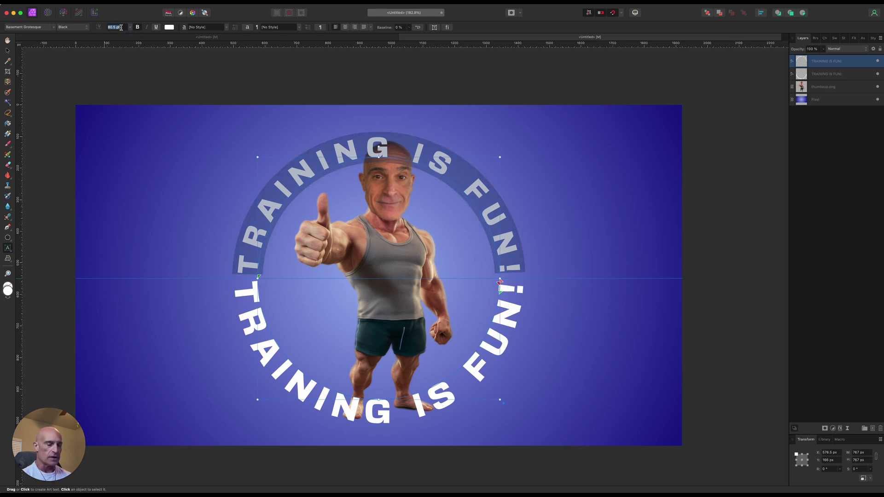
key("Up")
key("Up")
key("Up")
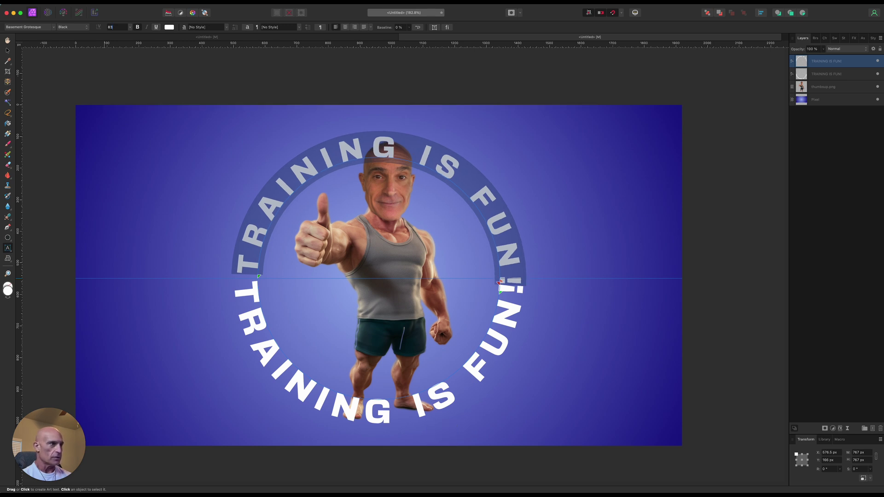
key("alt")
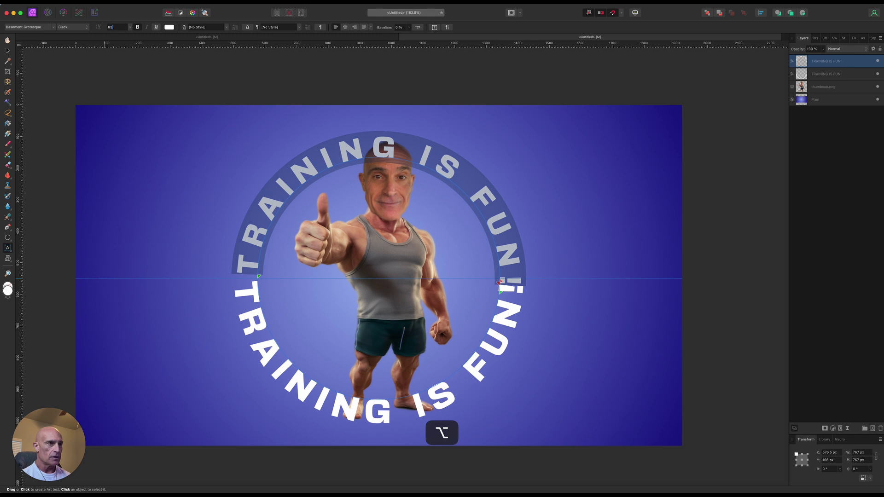
key("alt+Left")
key("Escape")
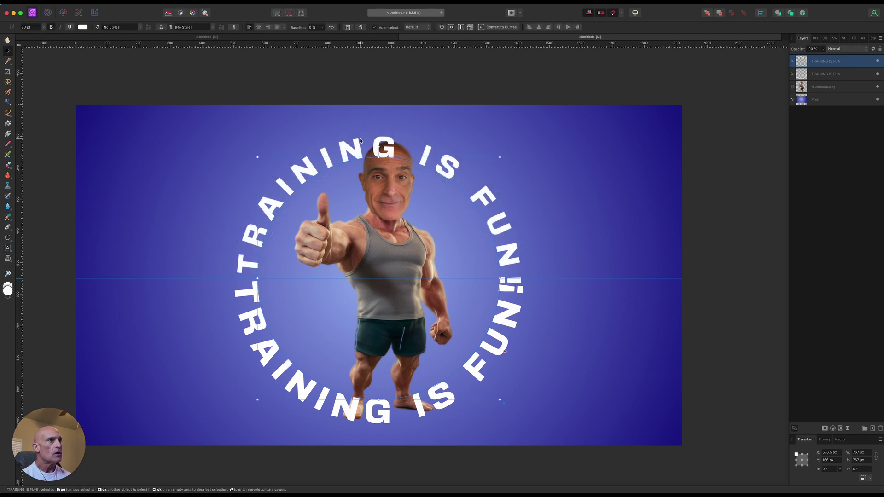
Set the upper text to 86 pt, tighten its tracking slightly, and rotate it to centre over the head.
left_click_drag(377, 148, 371, 149)
key("t")
left_click_drag(510, 277, 244, 272)
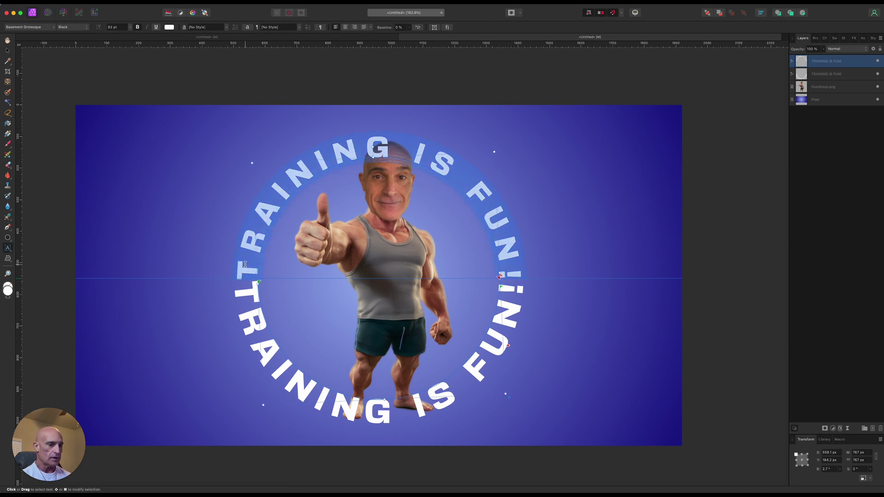
left_click(121, 28)
key("Up")
key("Up")
key("Up")
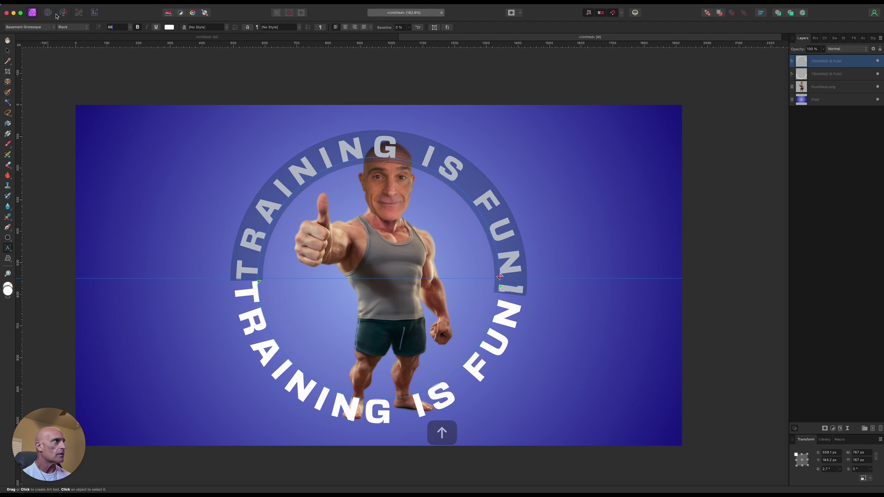
key("Return")
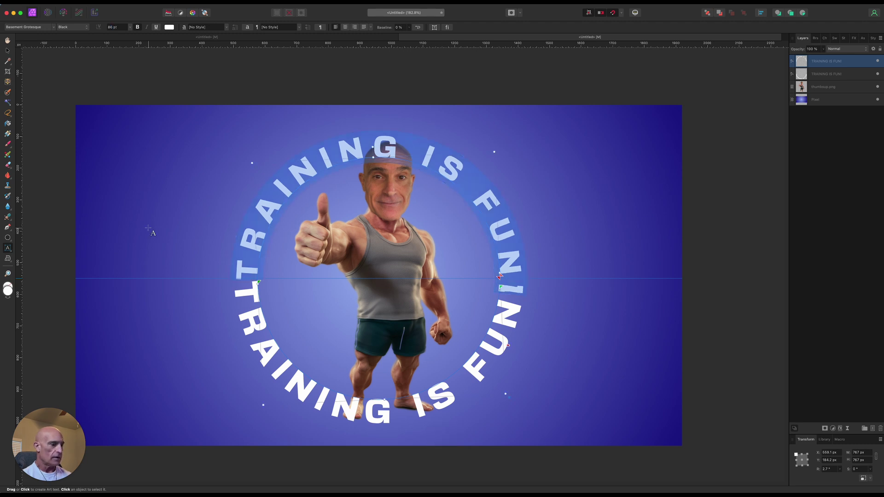
key("alt")
key("alt+Left")
key("alt+Left")
key("alt+Left")
key("alt+Left")
key("alt+Left")
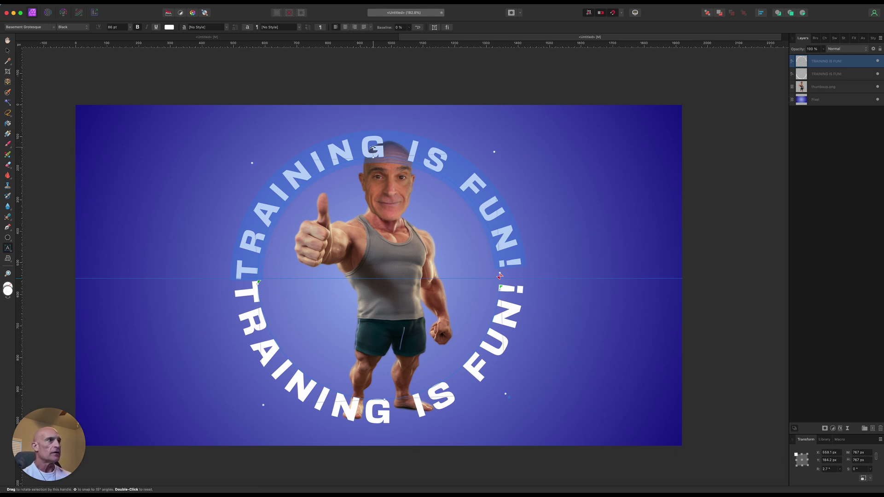
mouse_move(373, 148)
left_mouse_down()
mouse_move(393, 136)
mouse_move(381, 146)
left_mouse_up()
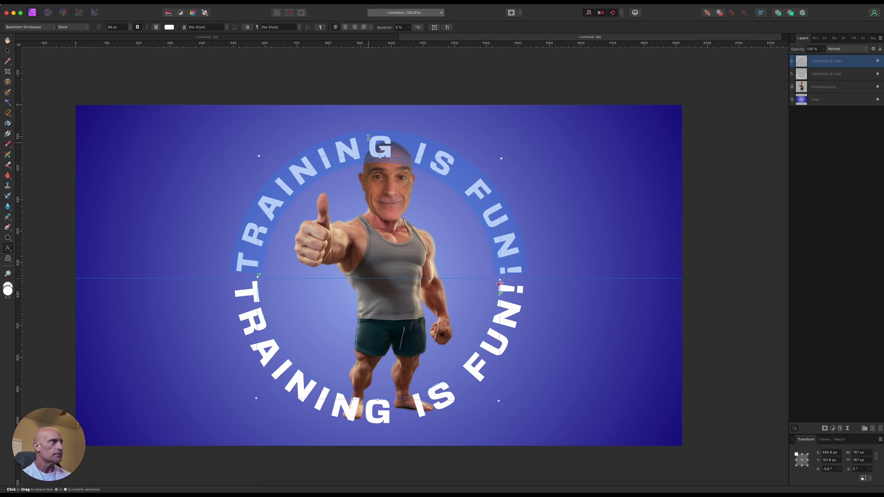
key("v")
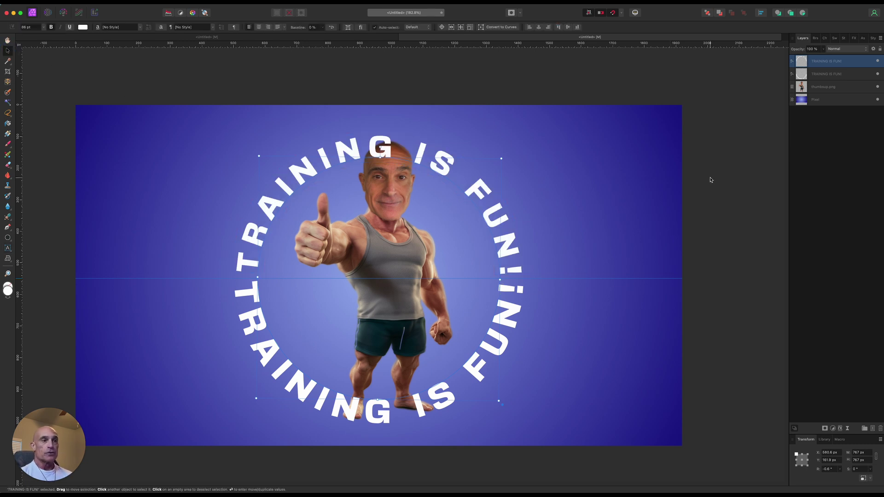
Group both TRAINING IS FUN! text layers and rasterize the group into one pixel layer.
left_click(833, 75, "shift")
right_click(833, 75)
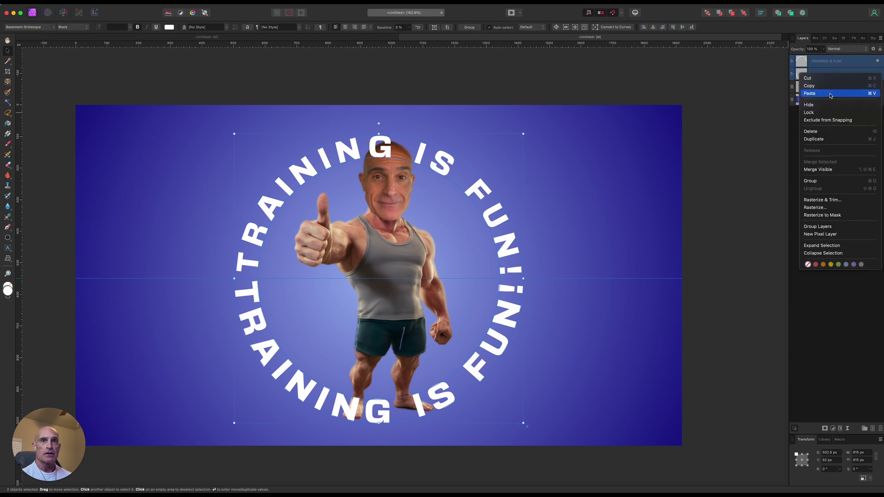
left_click(825, 180)
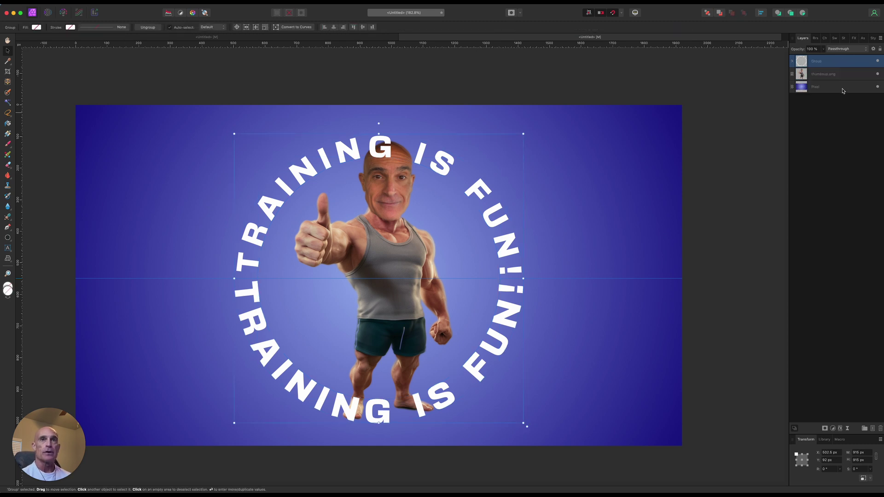
right_click(833, 64)
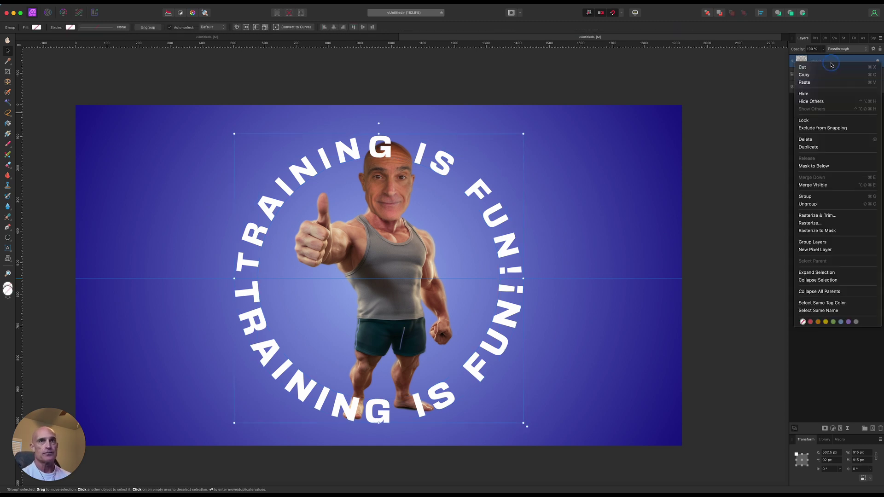
left_click(815, 222)
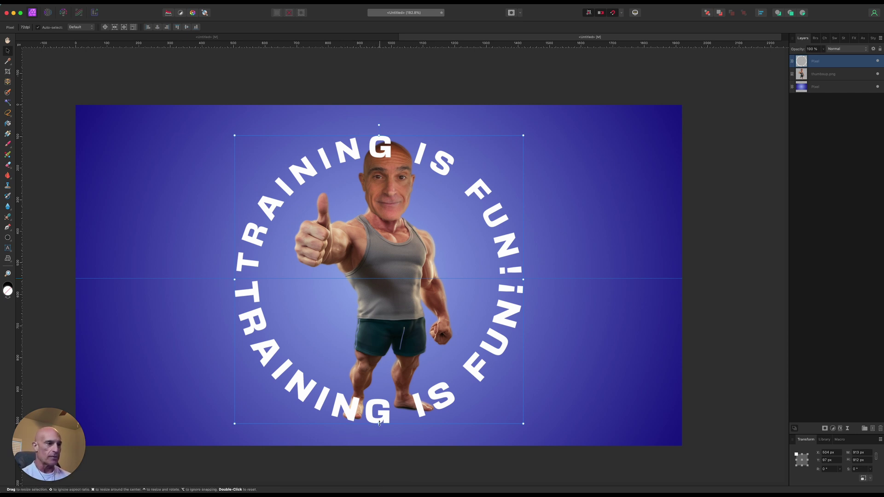
Squash the text ring to 426 px tall and nudge it down.
left_click_drag(379, 423, 393, 334)
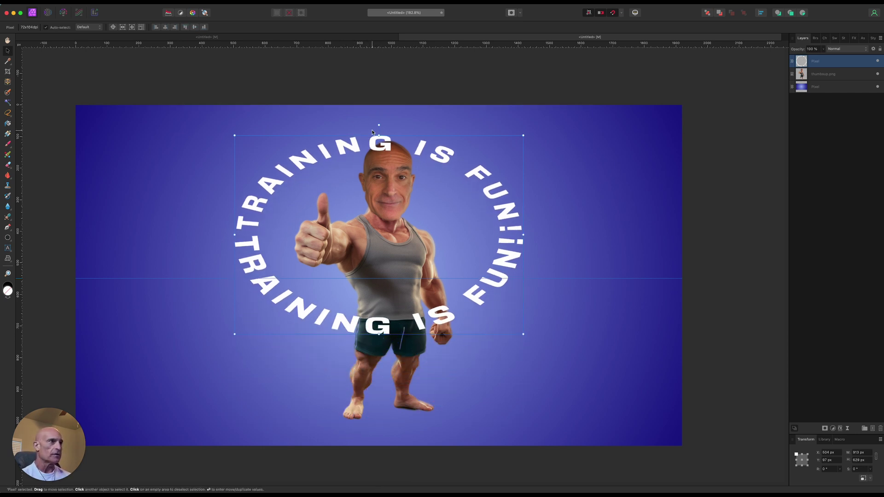
left_click_drag(379, 135, 379, 200)
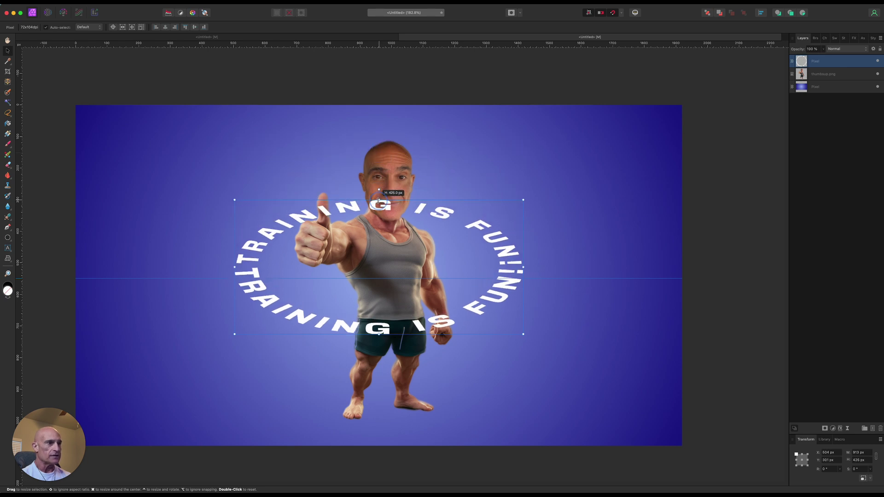
left_click_drag(382, 274, 382, 286)
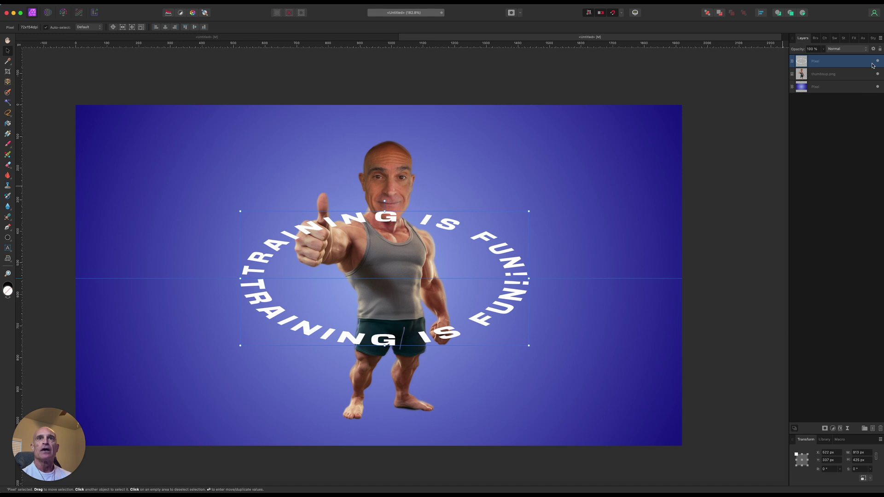
Add a black Outline layer effect with 0.2 px radius to the text ring.
left_click(840, 428)
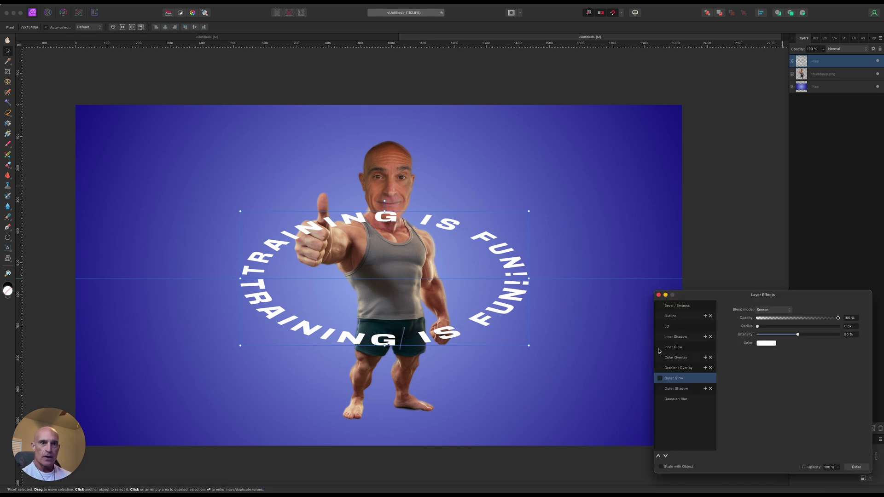
left_click(681, 317)
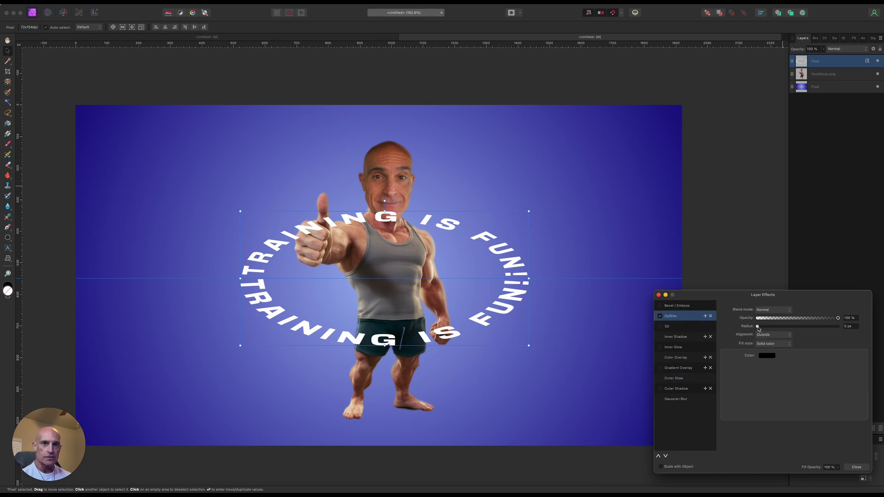
left_click_drag(759, 328, 763, 330)
left_click(856, 468)
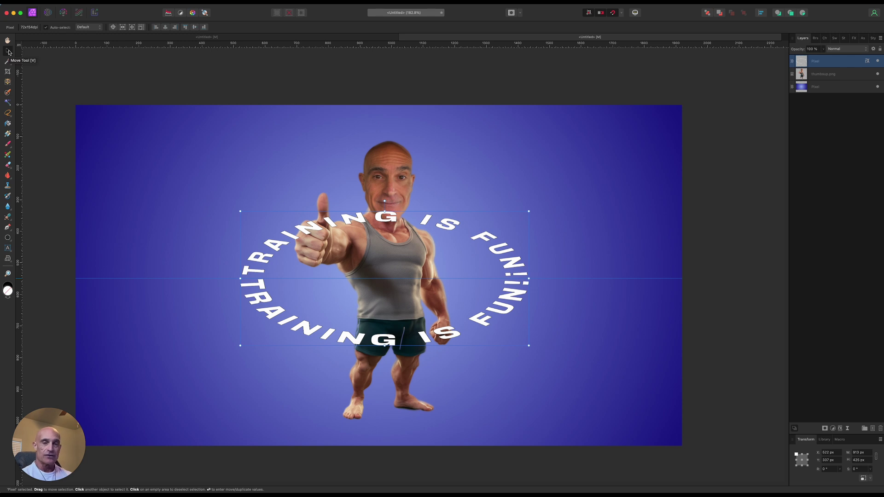
Duplicate the ring 66 times, 1 px apart at -90°, inserting the copies behind the original.
key("Return")
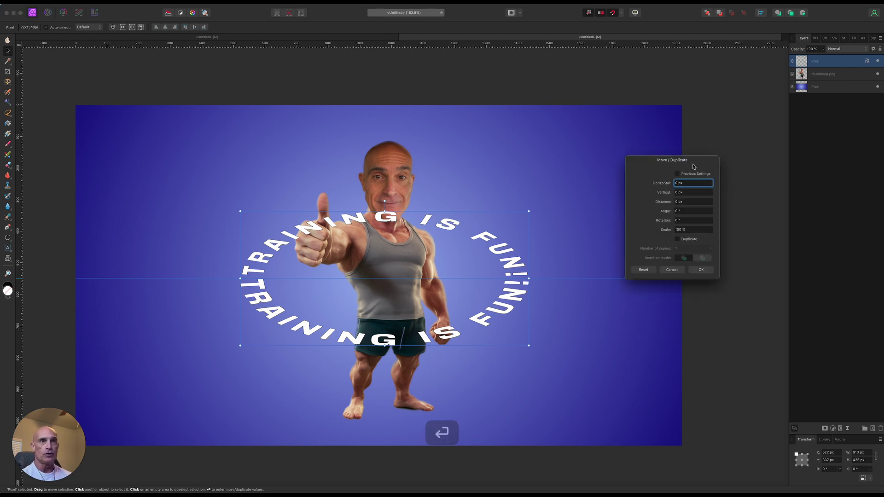
left_click(678, 239)
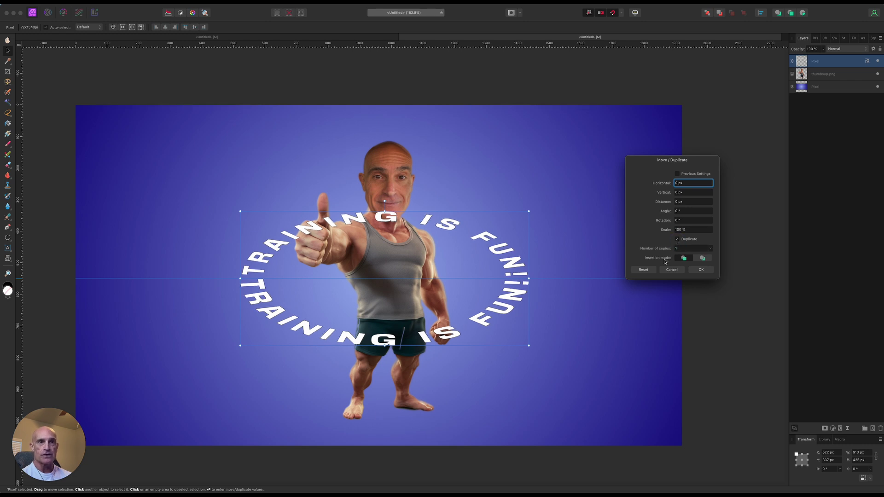
left_click(702, 259)
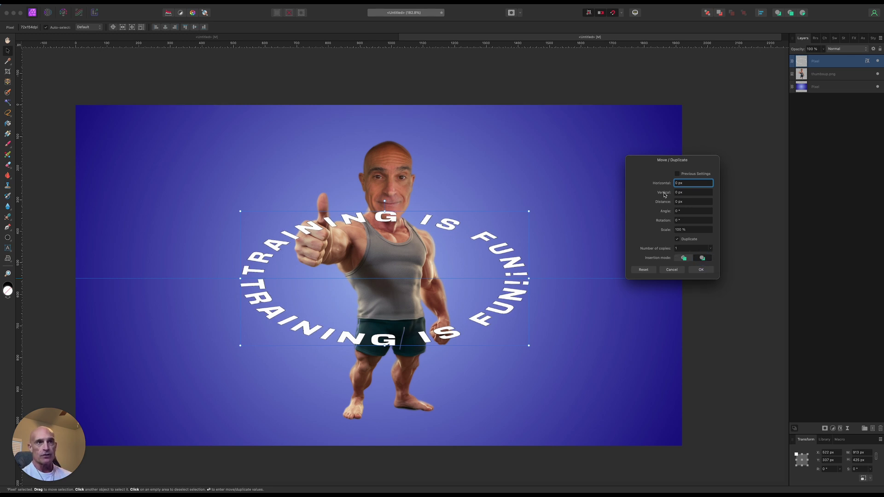
key("Down")
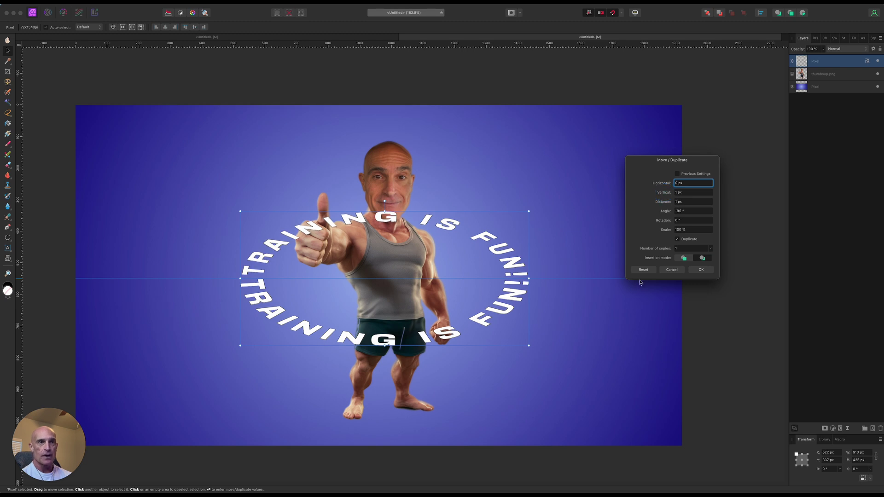
left_click_drag(655, 251, 677, 256)
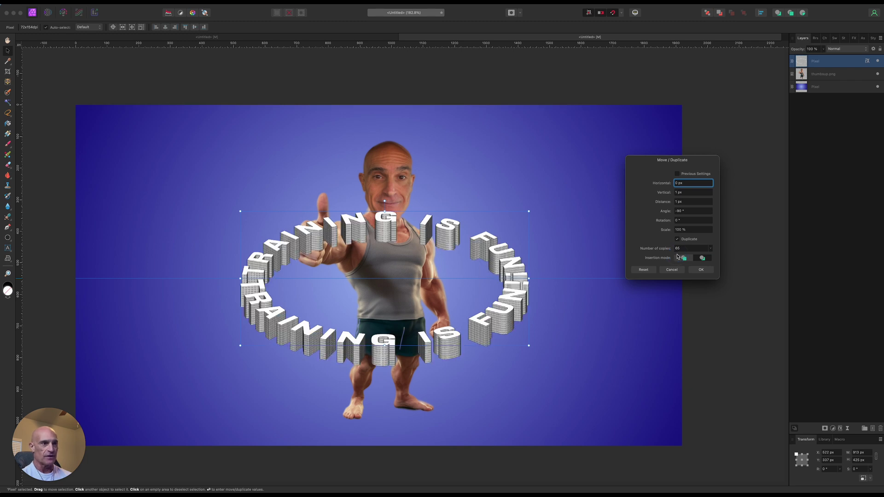
left_click(699, 270)
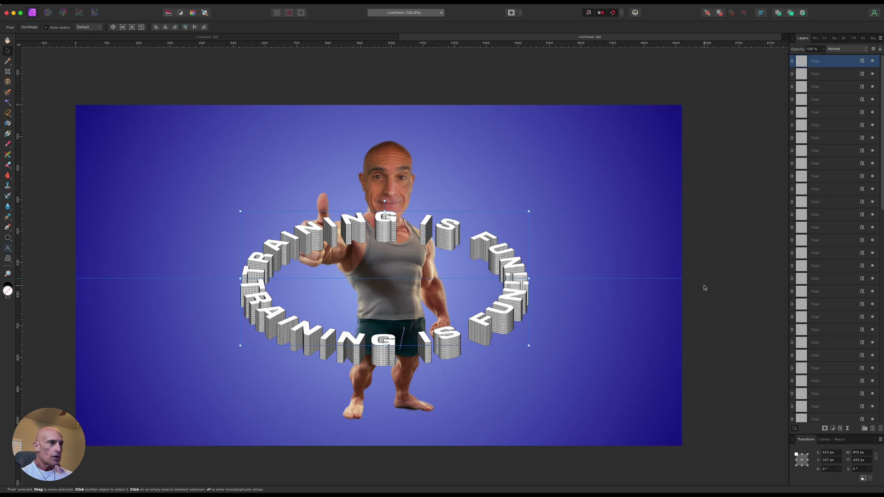
left_click(863, 61)
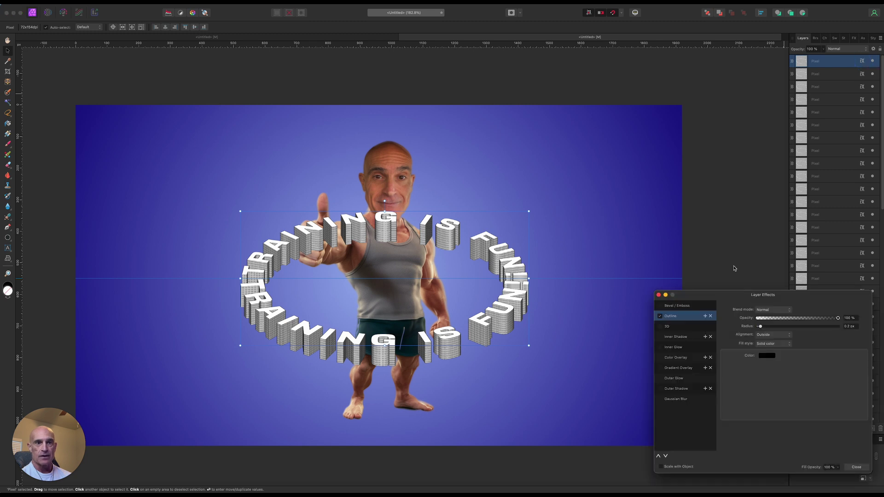
Add a red EE0000 Color Overlay to the top text layer.
left_click(672, 358)
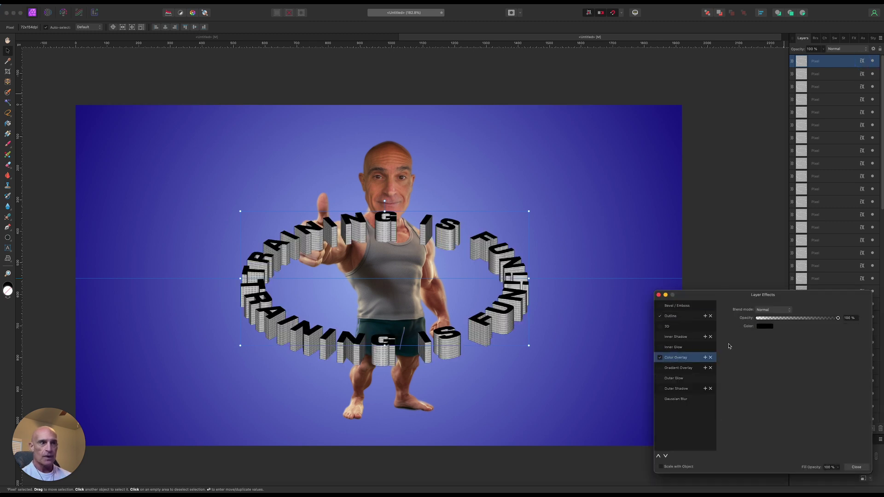
left_click(765, 327)
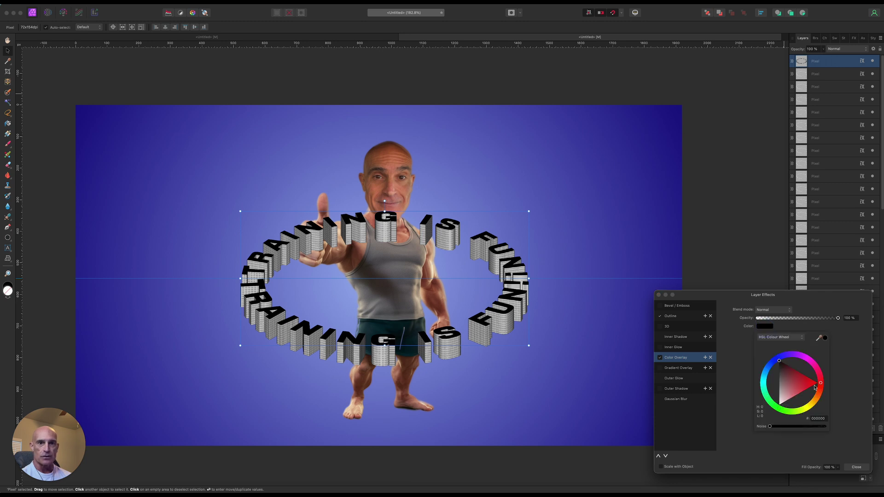
left_click_drag(809, 383, 814, 383)
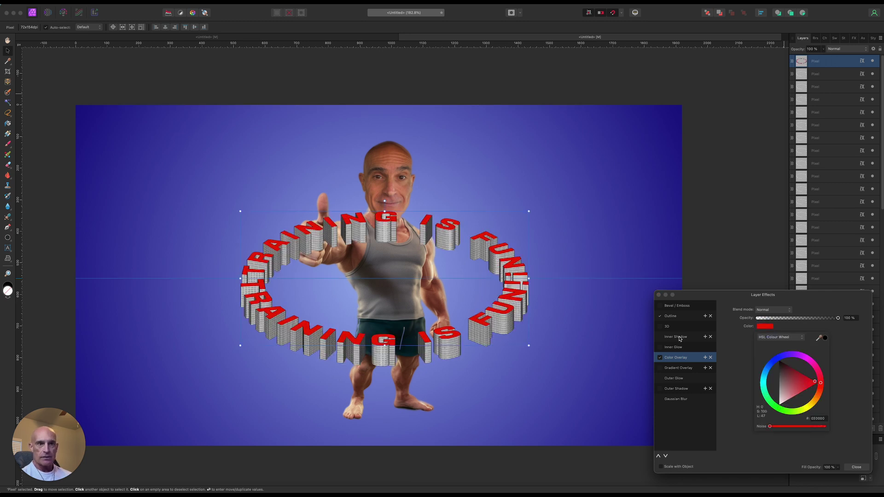
Enable Bevel/Emboss as type Emboss with a 1 px radius, then close Layer Effects.
left_click(660, 306)
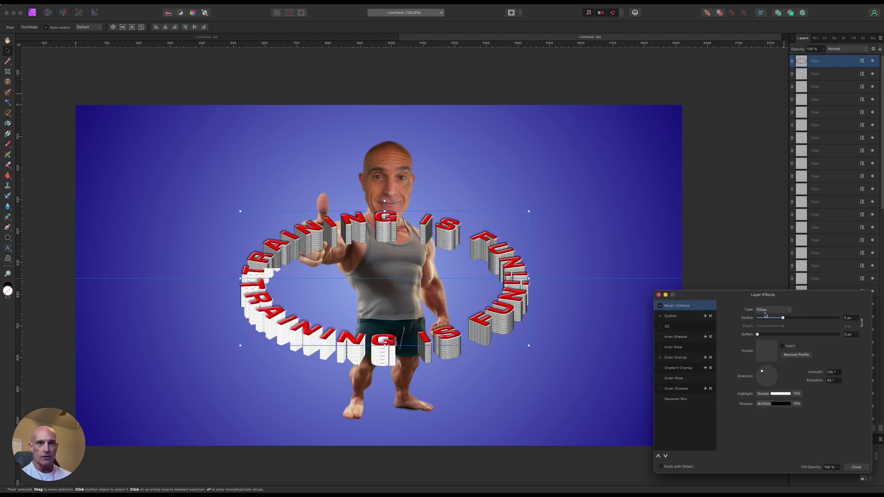
left_click(766, 312)
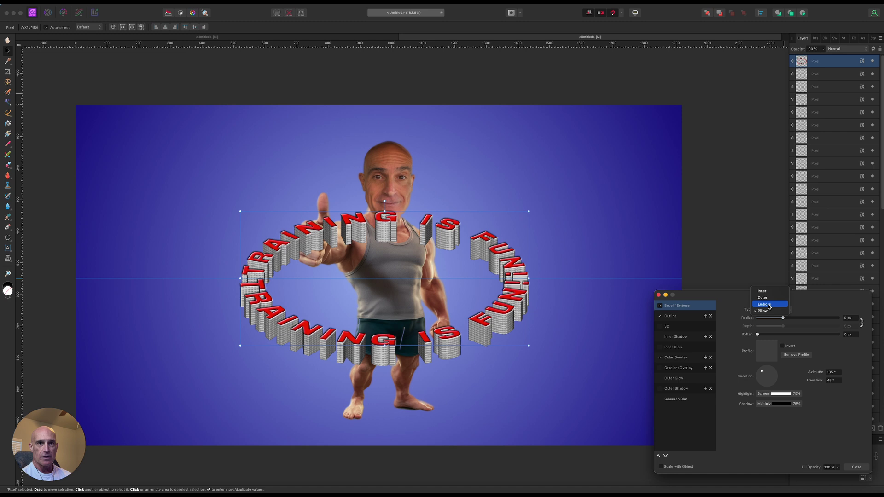
left_click(768, 305)
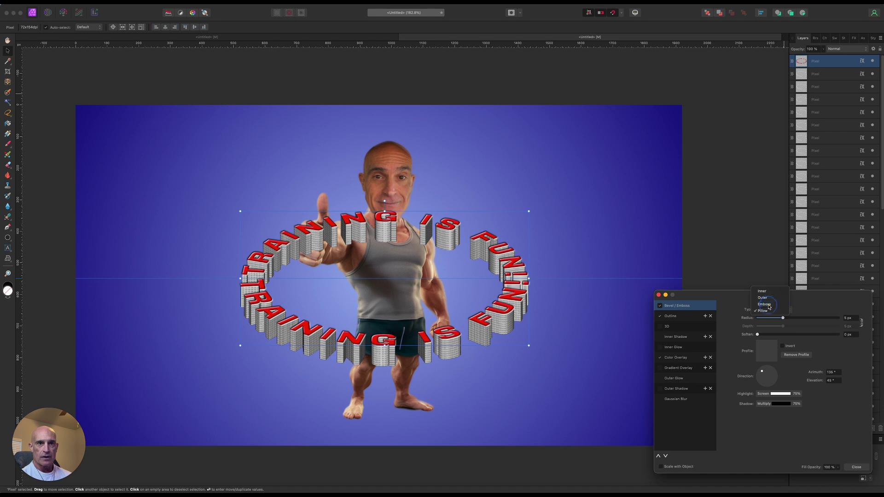
left_click(861, 324)
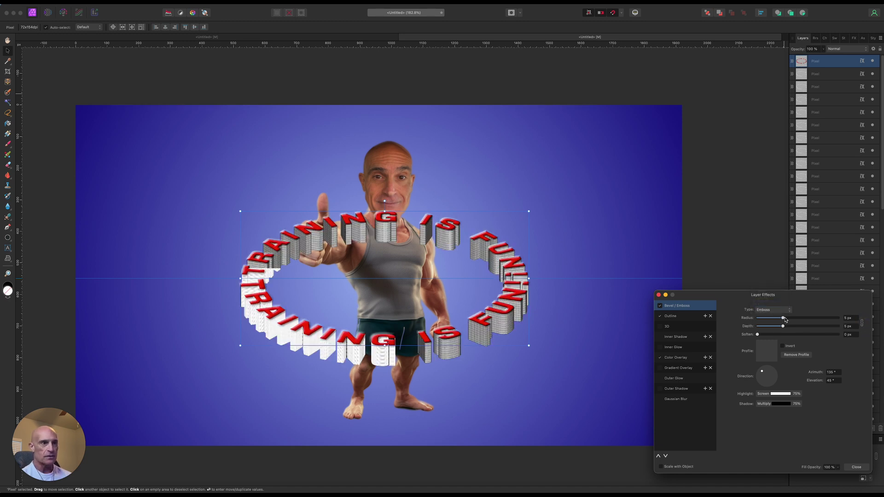
left_click_drag(785, 320, 775, 320)
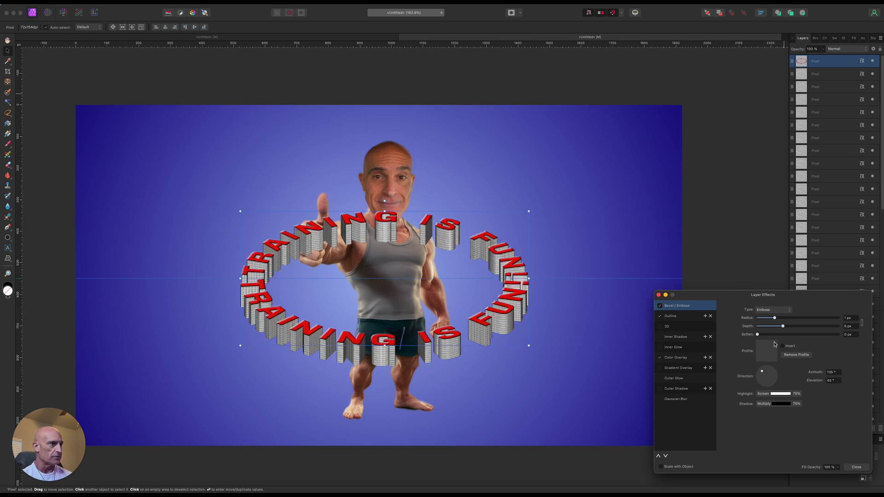
left_click(658, 295)
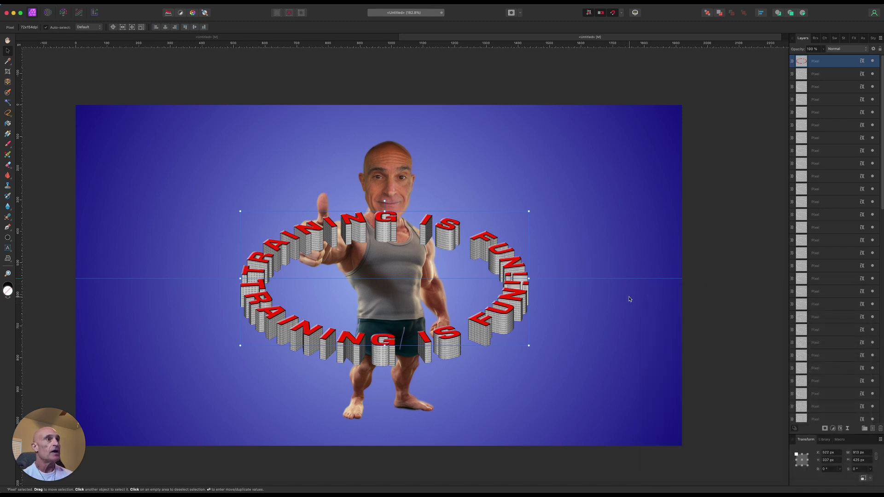
left_click(286, 37)
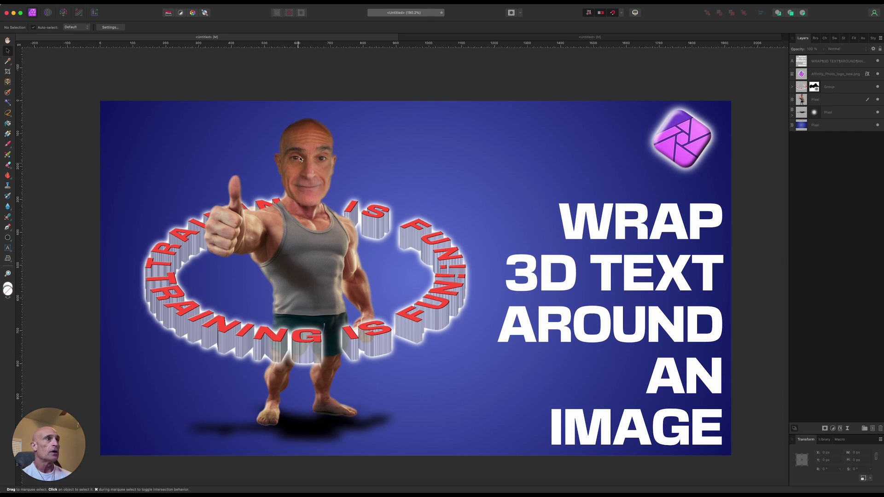
left_click(424, 37)
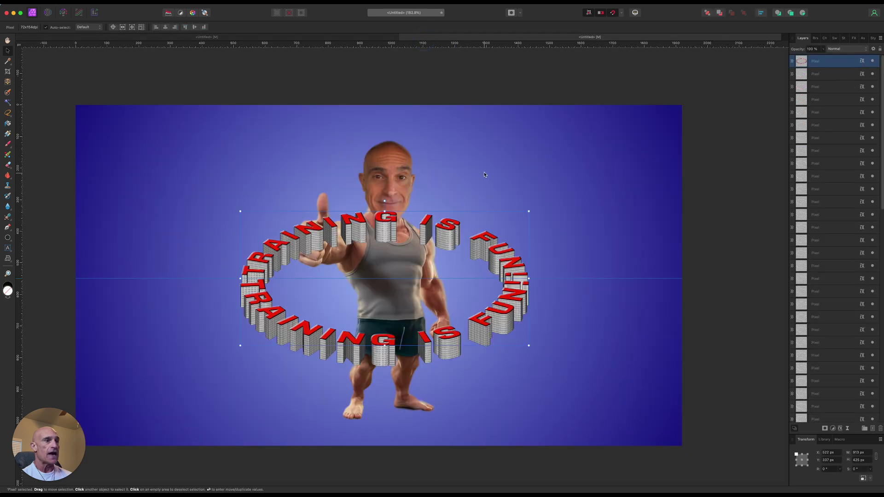
Group all 65 text slice pixel layers and merge the group into one pixel layer.
left_click(836, 75)
scroll(832, 248, "down", 5)
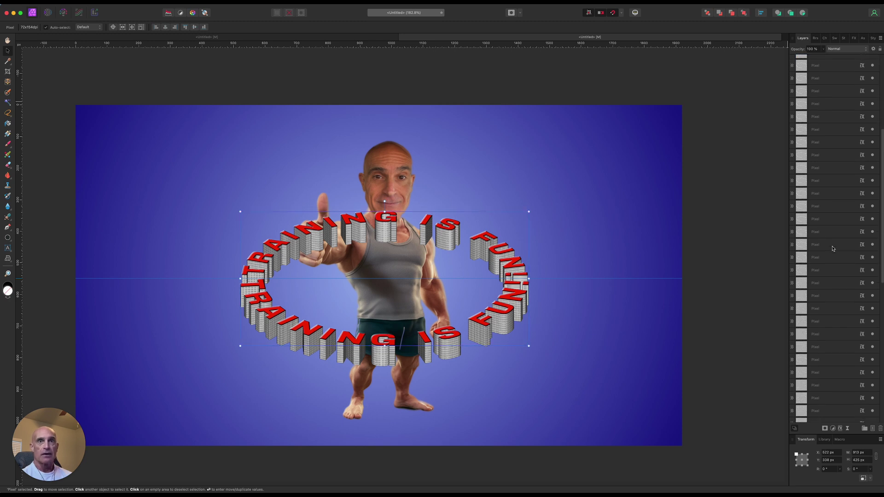
scroll(833, 249, "down", 3)
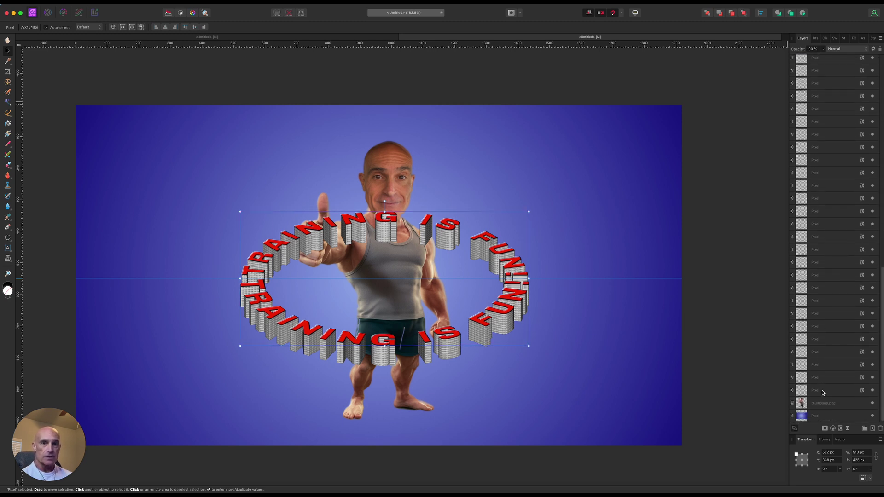
left_click(823, 391, "shift")
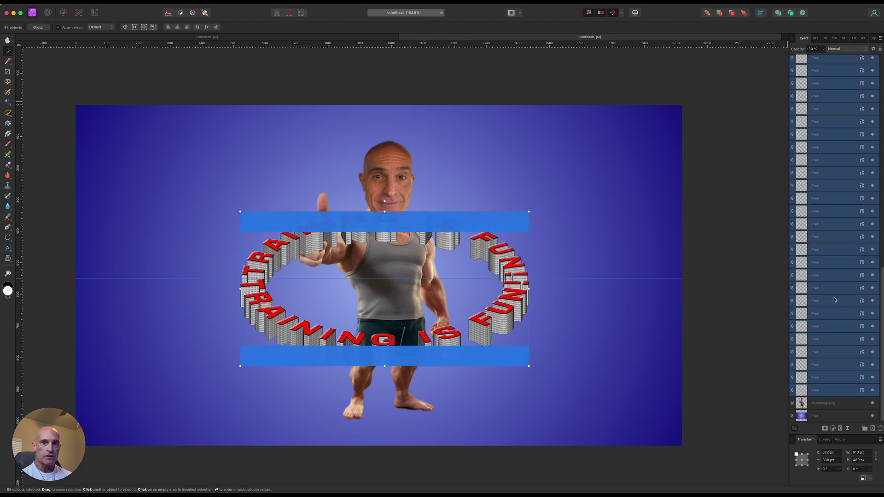
right_click(833, 303)
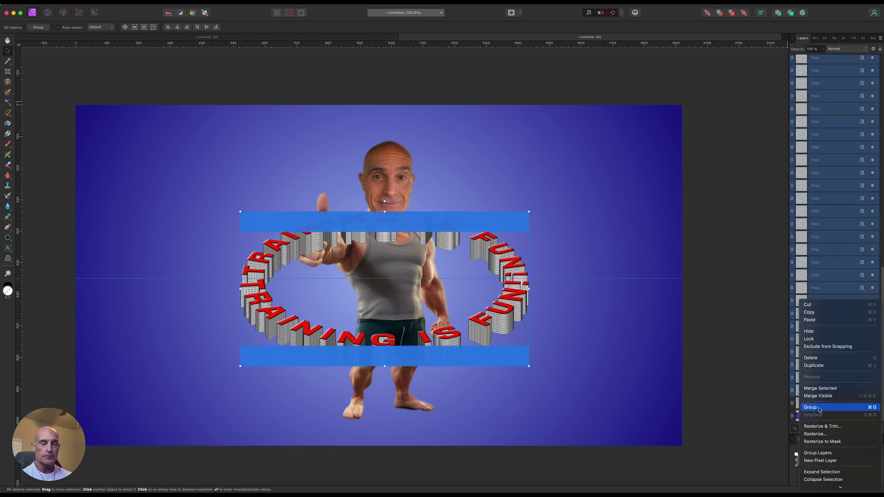
left_click(822, 407)
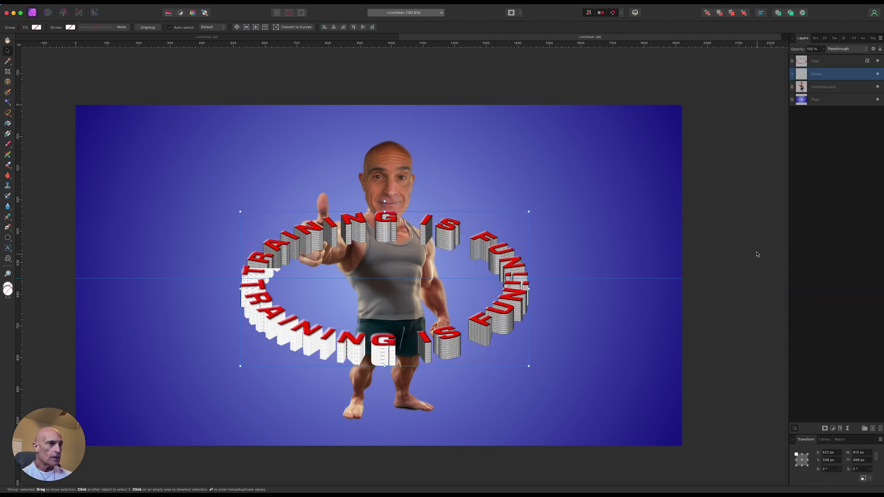
right_click(830, 75)
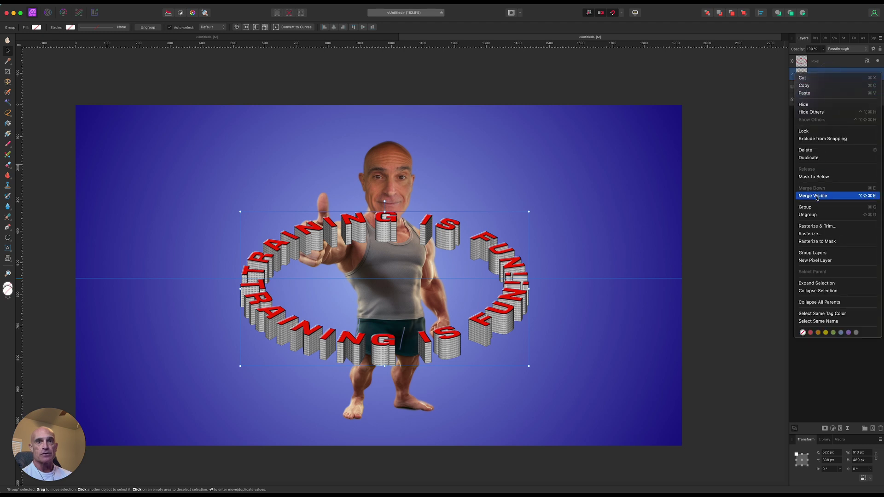
left_click(811, 228)
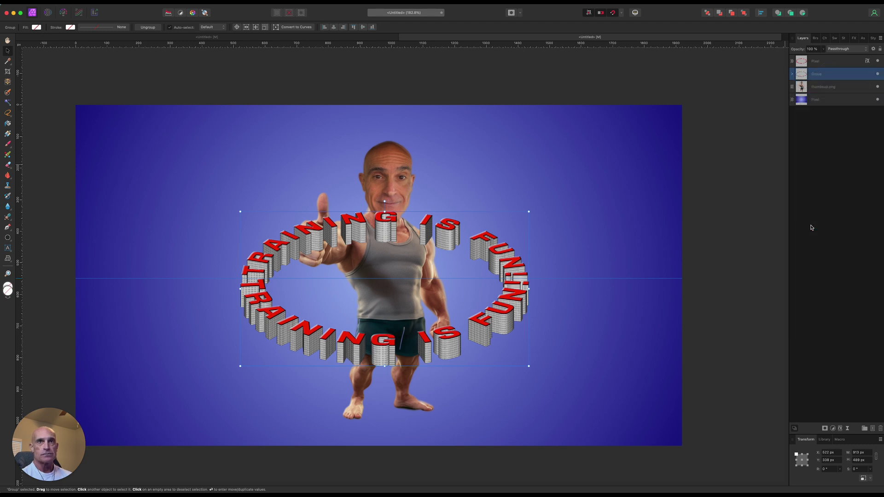
Give the merged extrusion a wide white Outer Glow and drop its fill opacity to 56%.
left_click(841, 429)
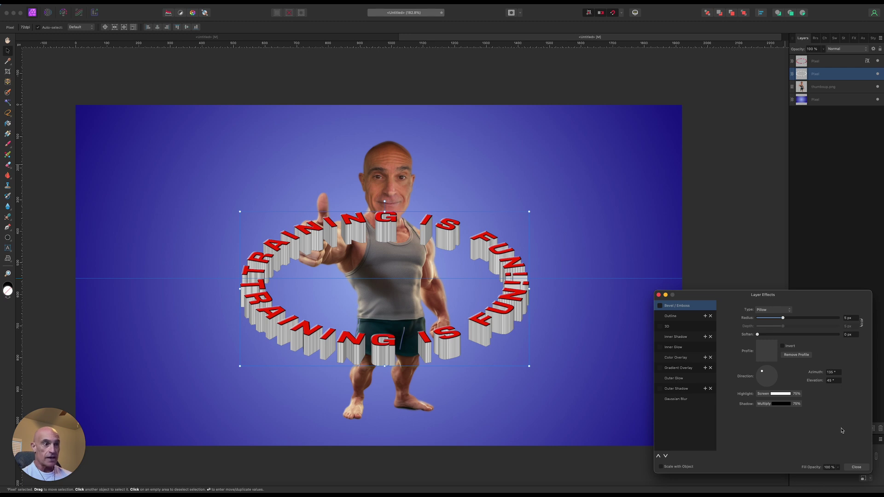
left_click(660, 378)
left_click_drag(761, 327, 812, 330)
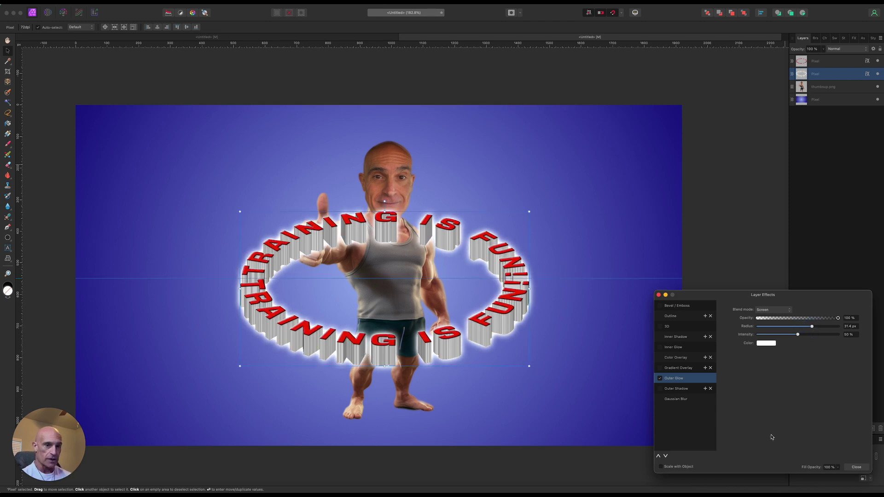
left_click(838, 470)
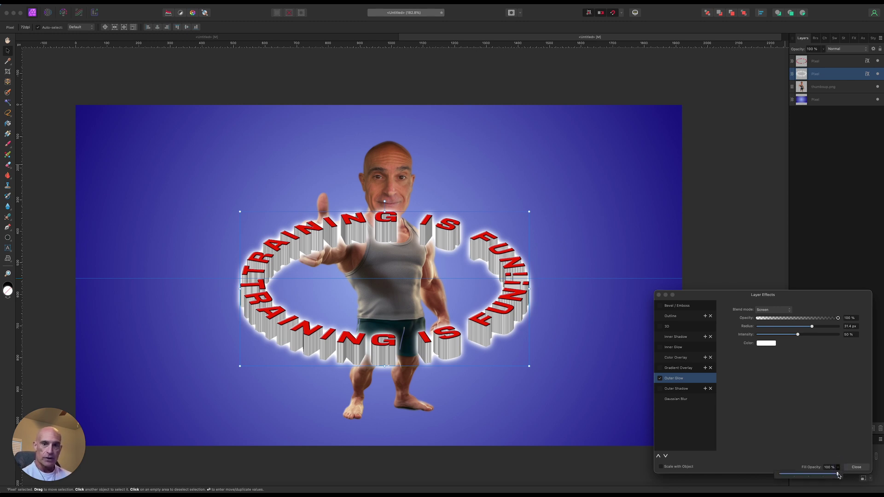
left_click_drag(838, 476, 812, 476)
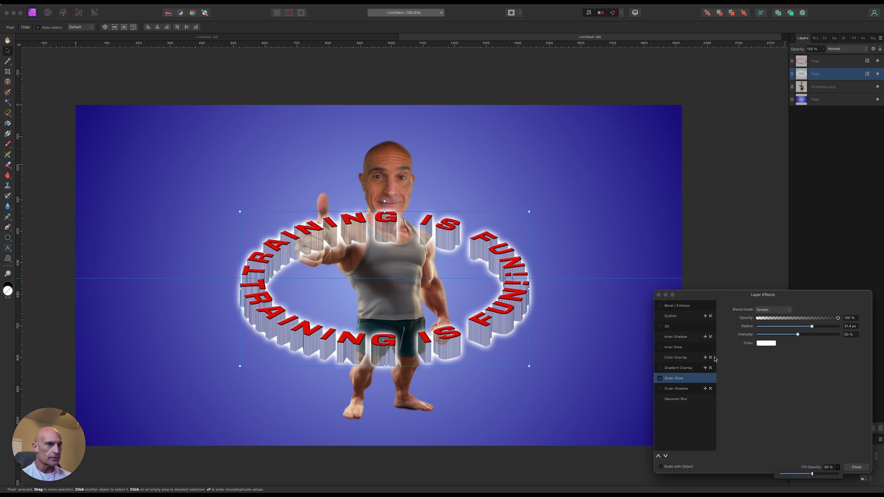
left_click(659, 295)
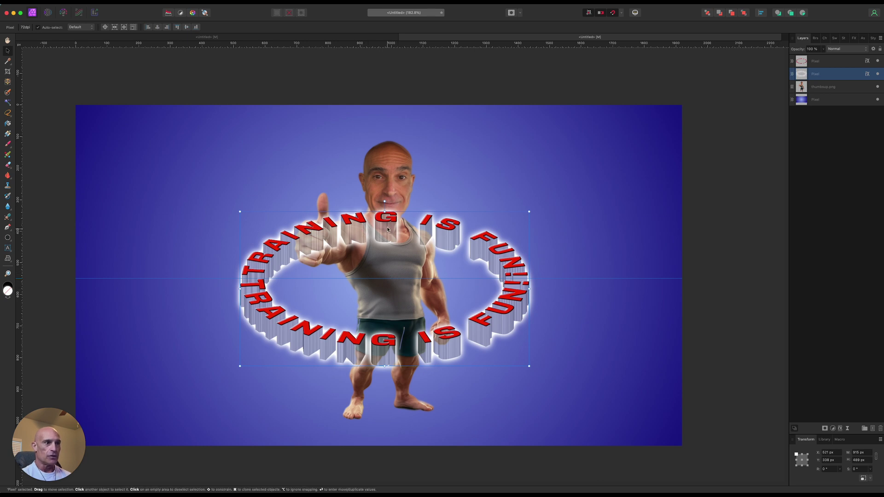
Group the red-topped text layer with the glowing extrusion and Rasterize & Trim them.
left_click(834, 64, "shift")
right_click(833, 64)
left_click(815, 175)
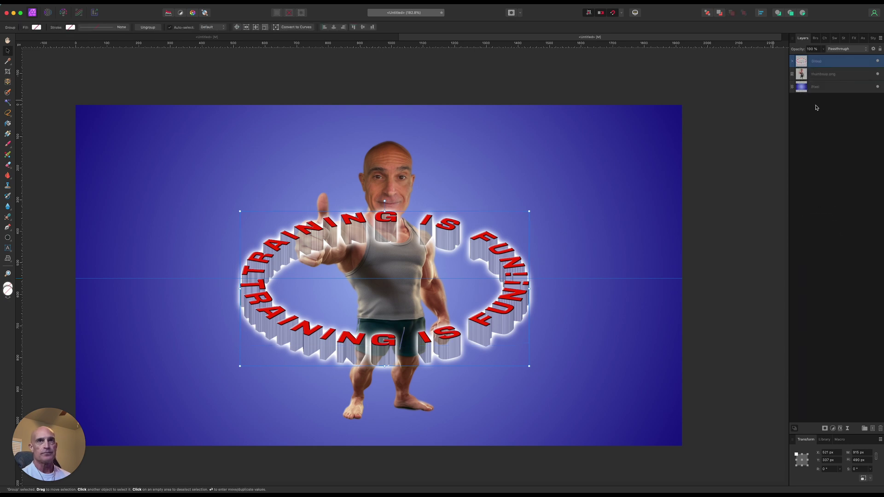
right_click(831, 64)
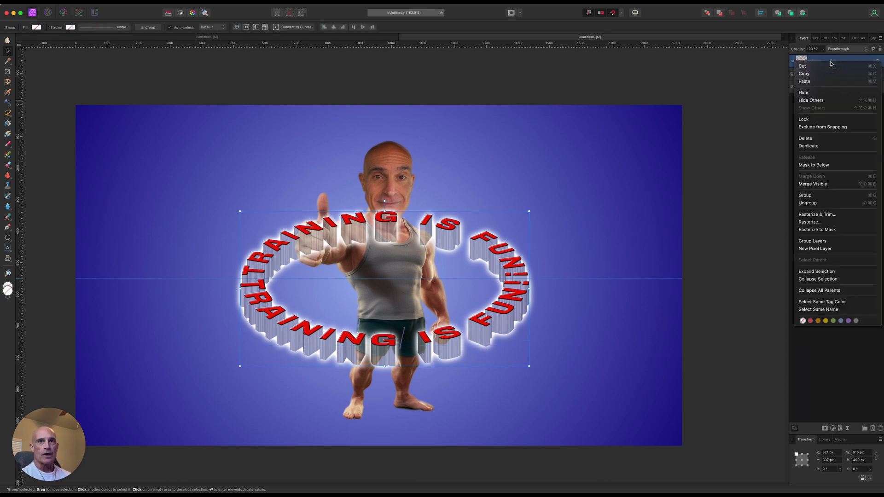
left_click(820, 215)
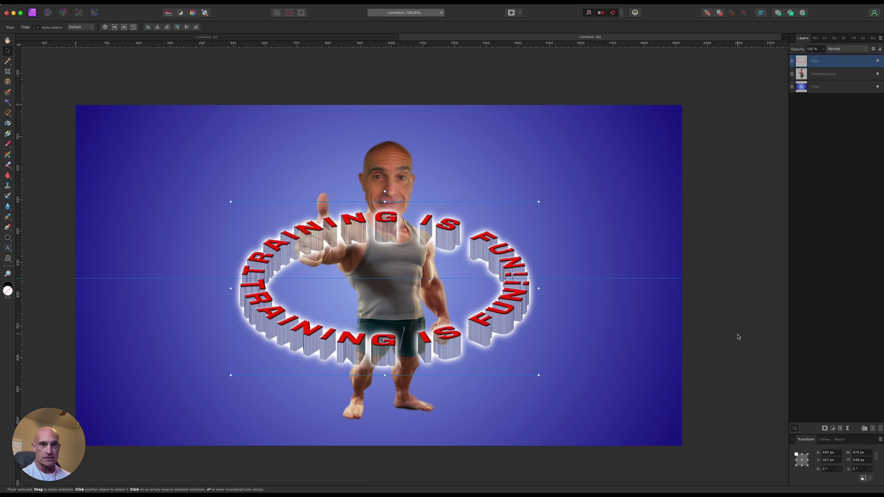
Add a layer mask and paint black to hide the letter G over the man's chest.
left_click(825, 429)
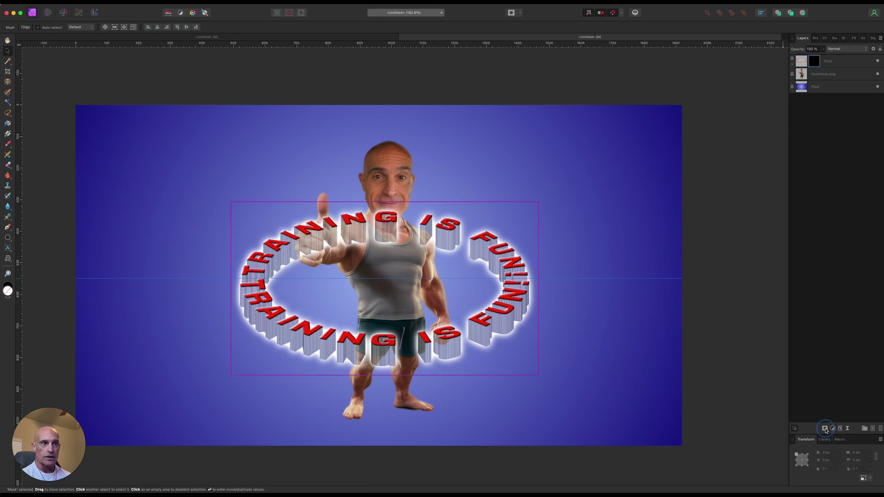
left_click(8, 145)
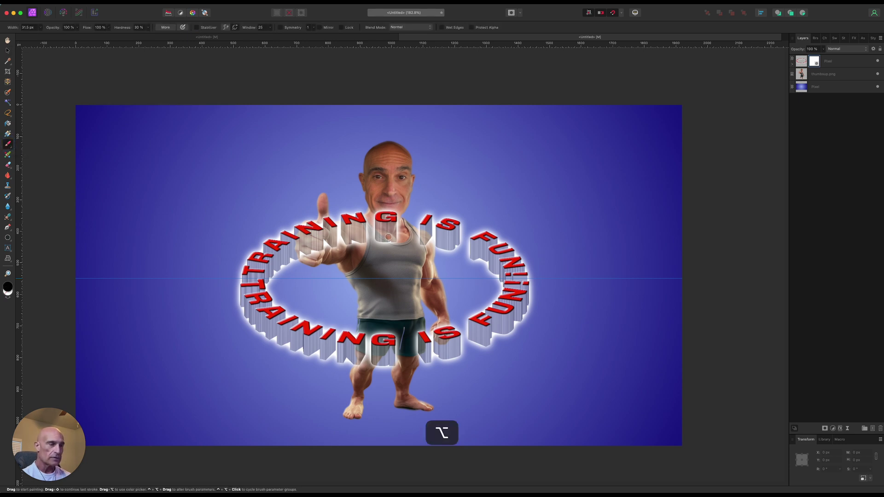
scroll(388, 236, "up", 5)
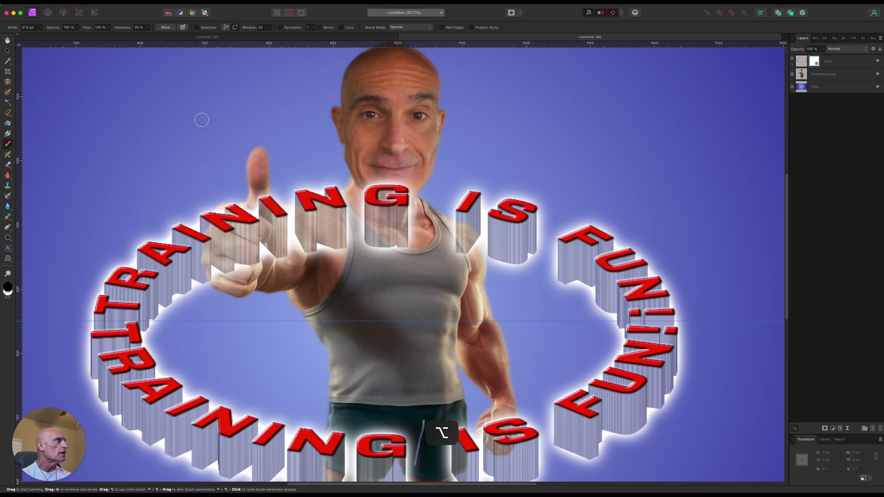
key("bracketright")
key("bracketright")
key("bracketright")
key("bracketright")
key("bracketright")
key("bracketright")
key("bracketright")
key("bracketright")
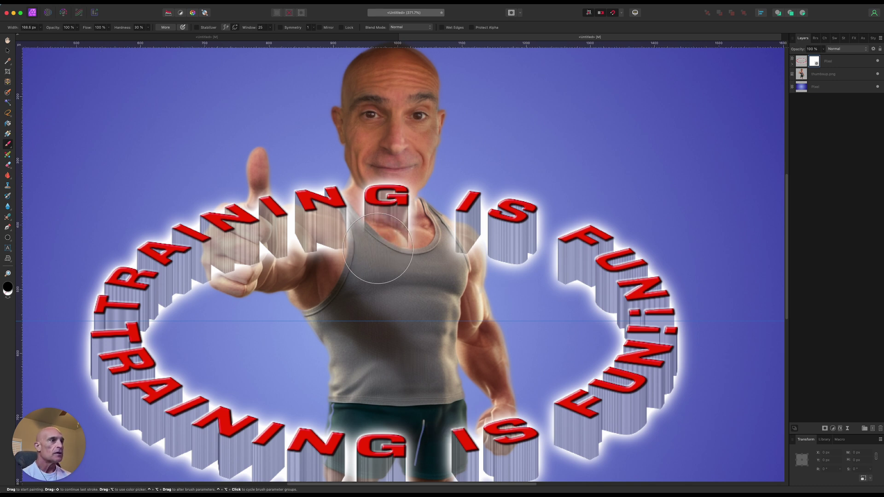
mouse_move(375, 241)
left_mouse_down()
mouse_move(395, 241)
mouse_move(390, 226)
mouse_move(389, 250)
mouse_move(328, 265)
mouse_move(285, 256)
mouse_move(323, 242)
mouse_move(374, 245)
mouse_move(379, 236)
mouse_move(379, 246)
mouse_move(381, 197)
mouse_move(401, 202)
left_mouse_up()
With a smaller brush, mask the text over the right shoulder, thumbs-up fist, arm and thumb edge.
key("bracketleft")
mouse_move(431, 244)
left_mouse_down()
mouse_move(455, 239)
mouse_move(474, 251)
mouse_move(477, 242)
mouse_move(456, 251)
mouse_move(451, 270)
mouse_move(433, 250)
left_mouse_up()
mouse_move(254, 258)
left_mouse_down()
mouse_move(231, 265)
mouse_move(230, 247)
mouse_move(248, 237)
left_mouse_up()
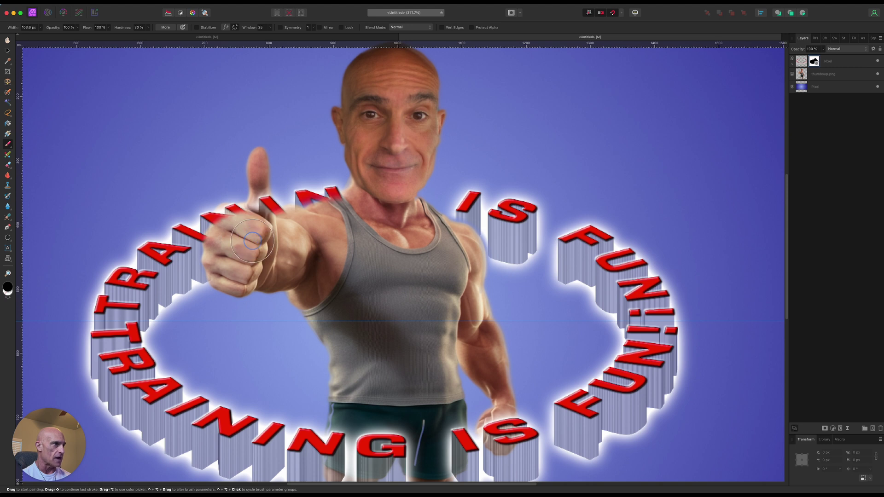
key("bracketleft")
key("bracketleft")
key("bracketleft")
key("bracketleft")
key("bracketleft")
key("bracketleft")
key("bracketleft")
key("bracketleft")
key("bracketleft")
key("bracketleft")
key("bracketleft")
key("bracketleft")
key("bracketleft")
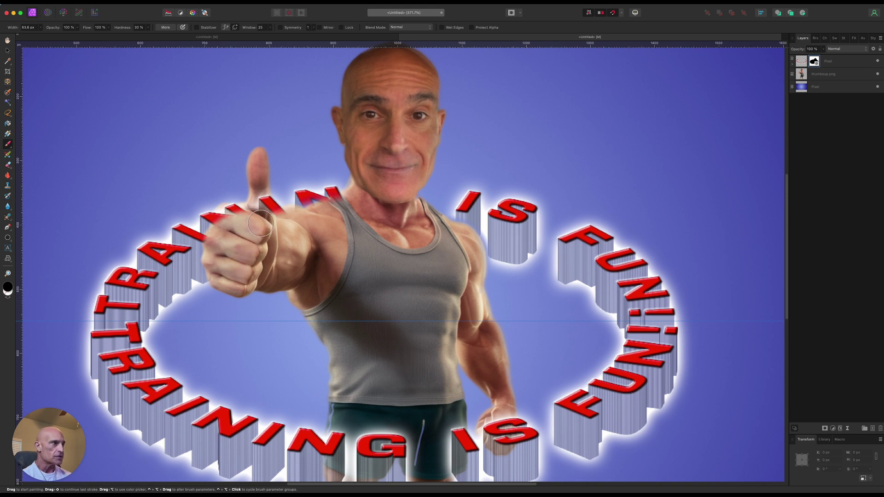
mouse_move(269, 221)
left_mouse_down()
mouse_move(349, 199)
mouse_move(299, 216)
mouse_move(281, 217)
mouse_move(266, 203)
mouse_move(279, 214)
mouse_move(234, 221)
mouse_move(242, 213)
mouse_move(225, 211)
mouse_move(208, 238)
mouse_move(237, 209)
mouse_move(225, 249)
left_mouse_up()
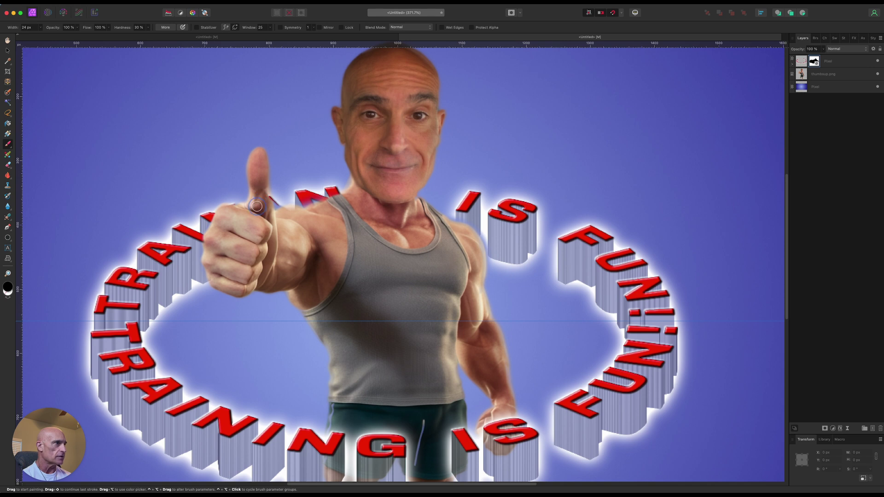
mouse_move(263, 191)
left_mouse_down()
mouse_move(267, 209)
mouse_move(266, 196)
mouse_move(253, 219)
mouse_move(259, 189)
left_mouse_up()
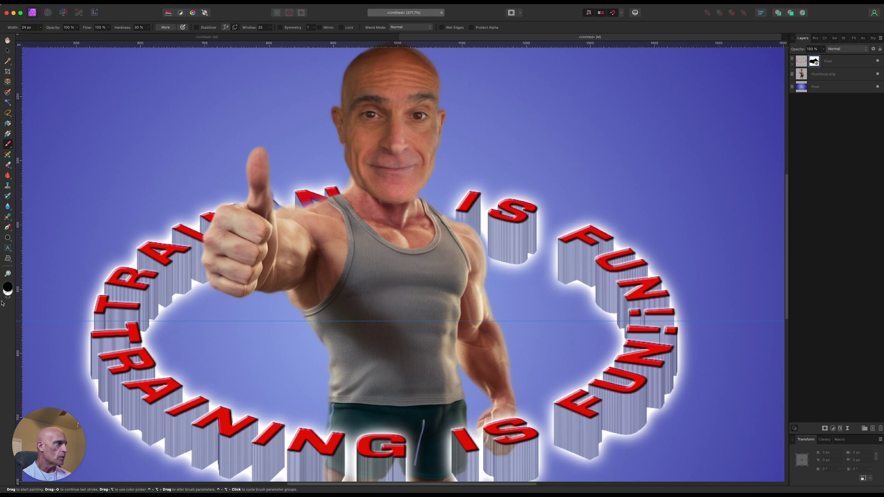
double_click(7, 288)
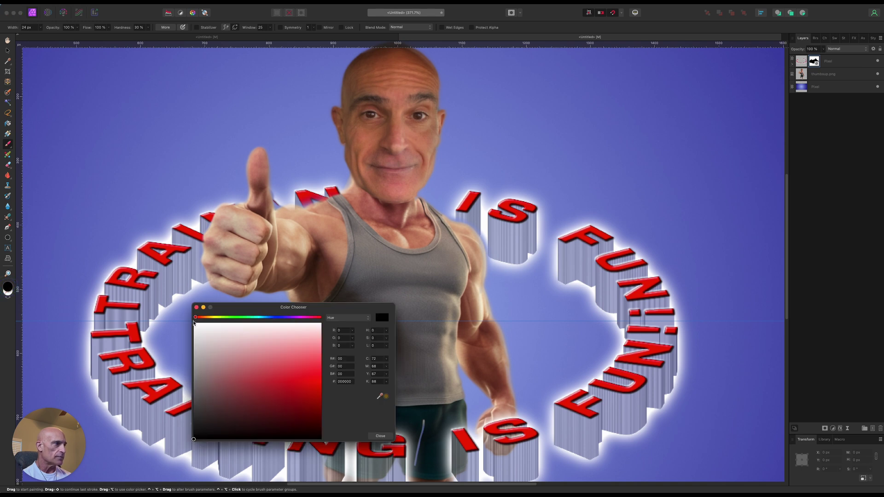
Change the painting colour to white (FFFFFF) and shrink the brush to about 10 px.
left_click(196, 325)
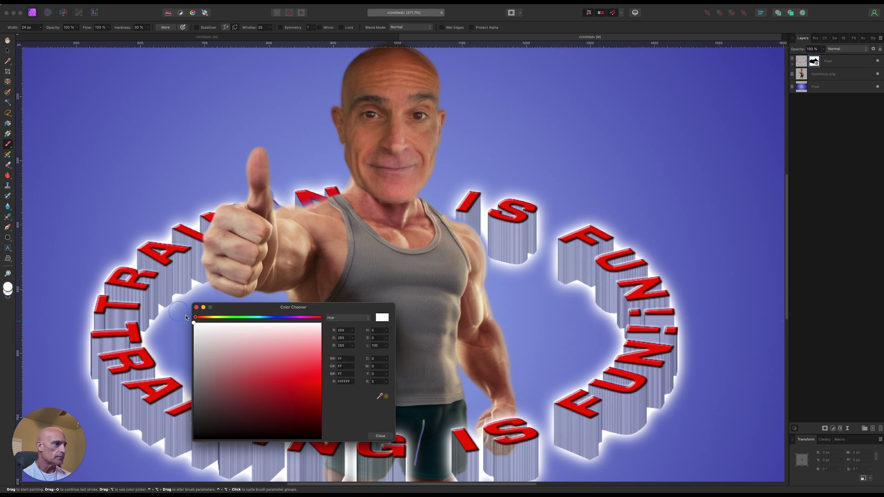
left_click(380, 436)
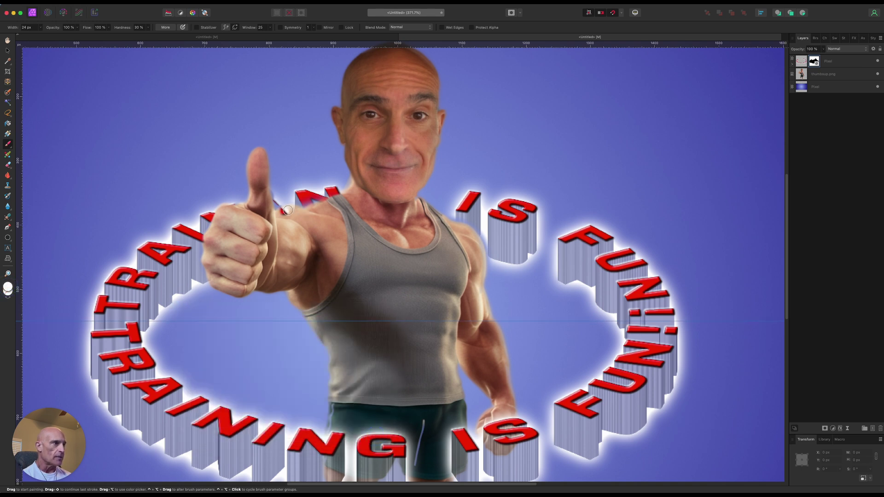
mouse_move(327, 192)
left_mouse_down()
mouse_move(276, 204)
mouse_move(298, 203)
left_mouse_up()
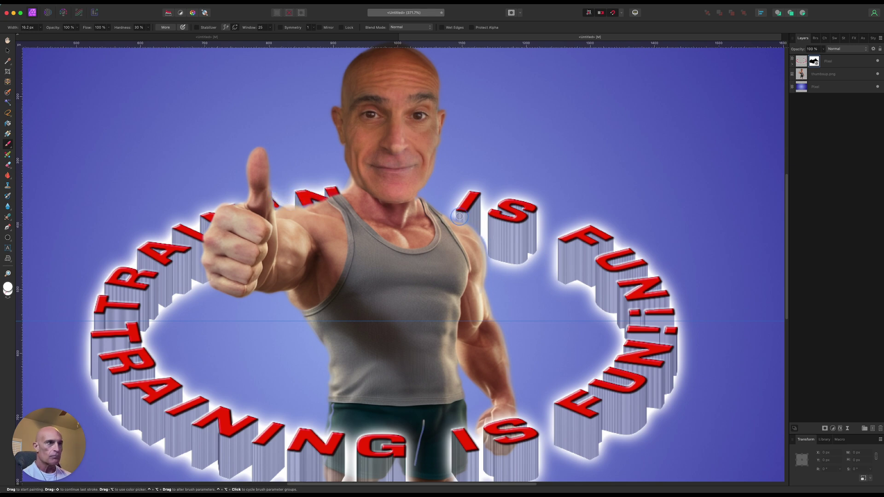
scroll(405, 251, "down", 5)
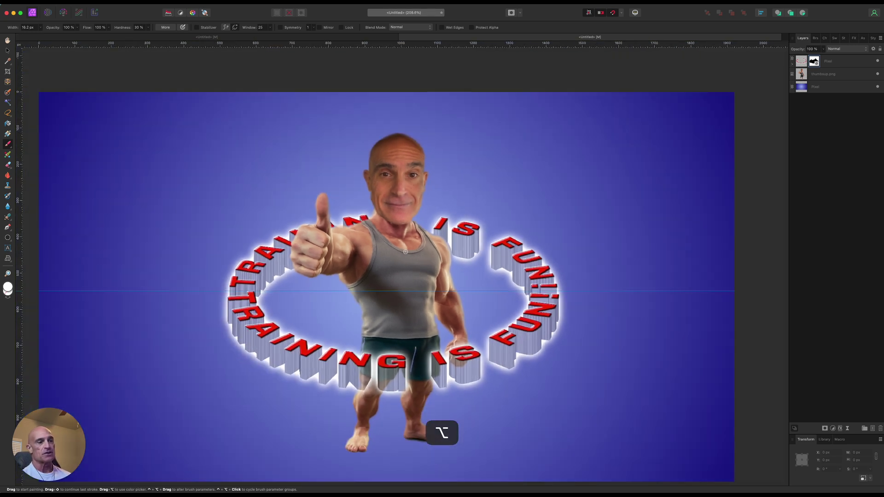
Zoom out, switch to the Move tool and deselect to view the whole poster.
scroll(405, 251, "down", 1)
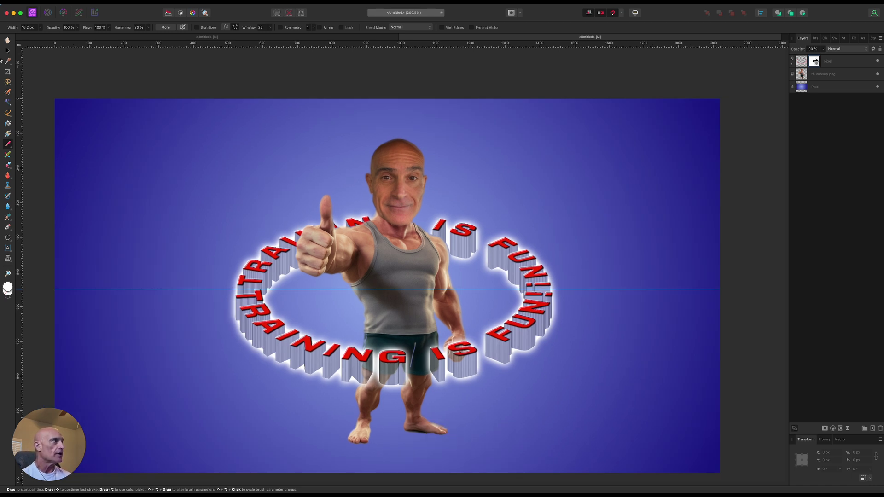
left_click(7, 51)
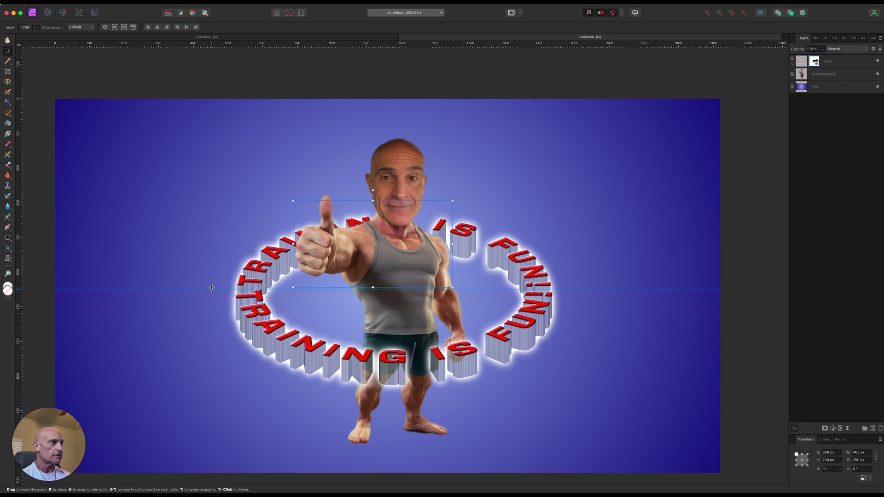
scroll(255, 272, "down", 2)
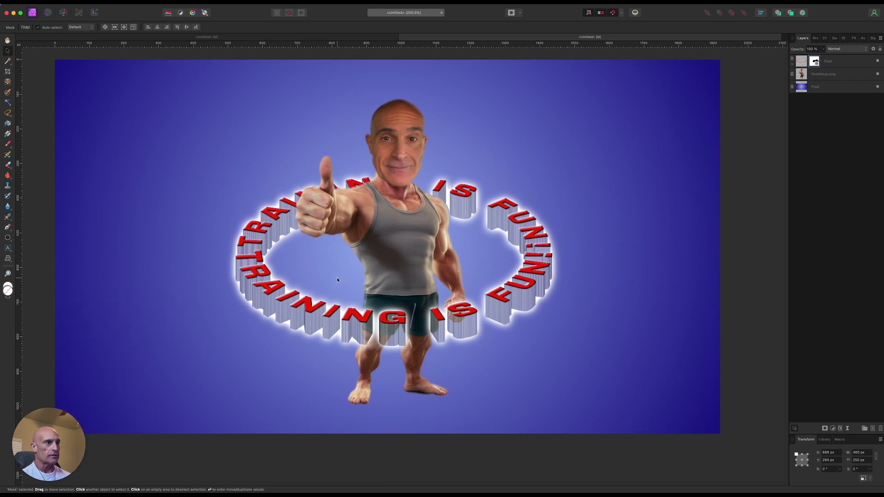
left_click(761, 324)
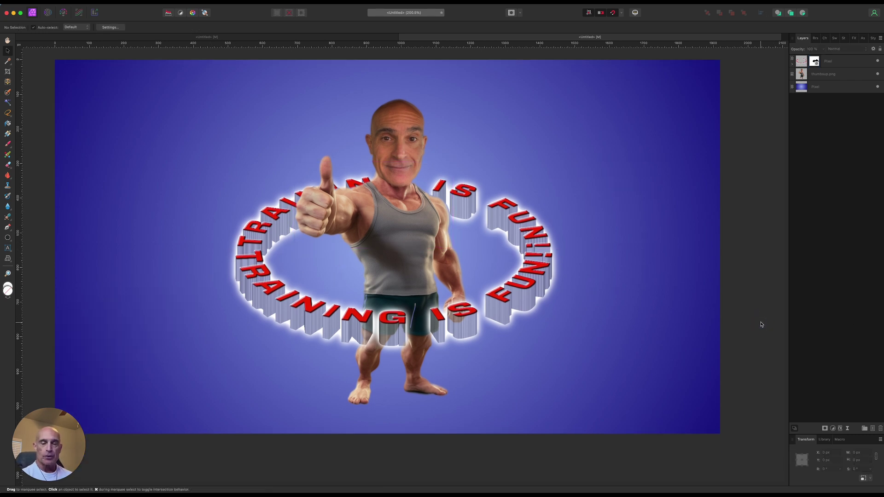